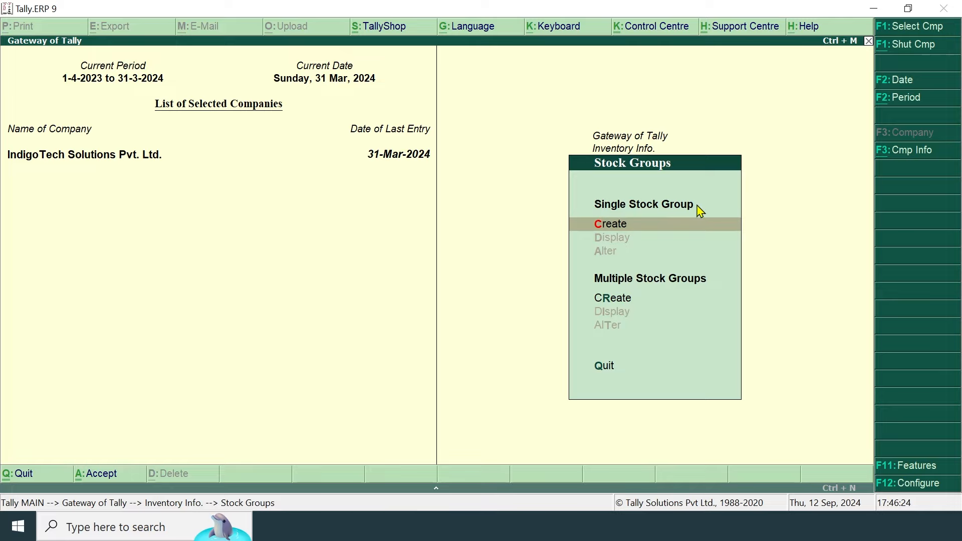
click(658, 300)
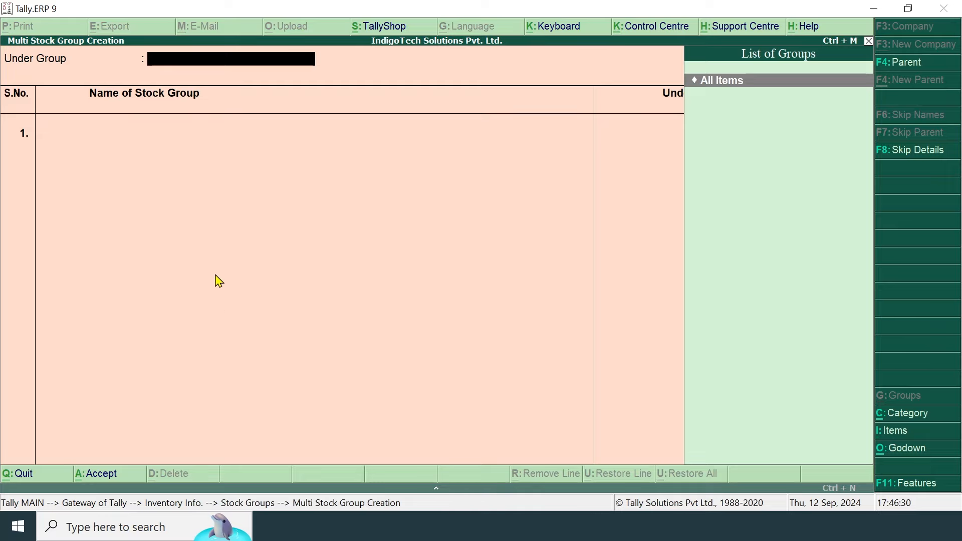
key(Escape)
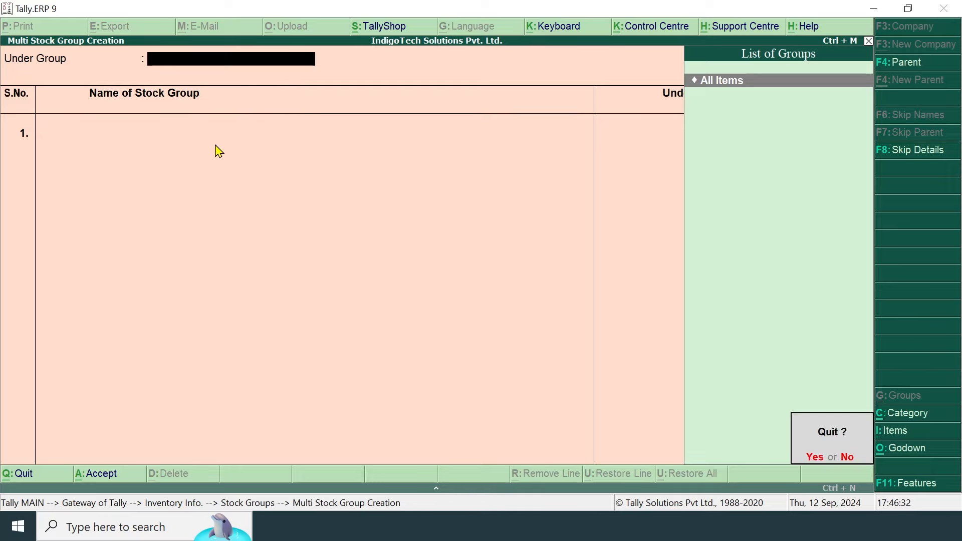
key(Return)
key(Up)
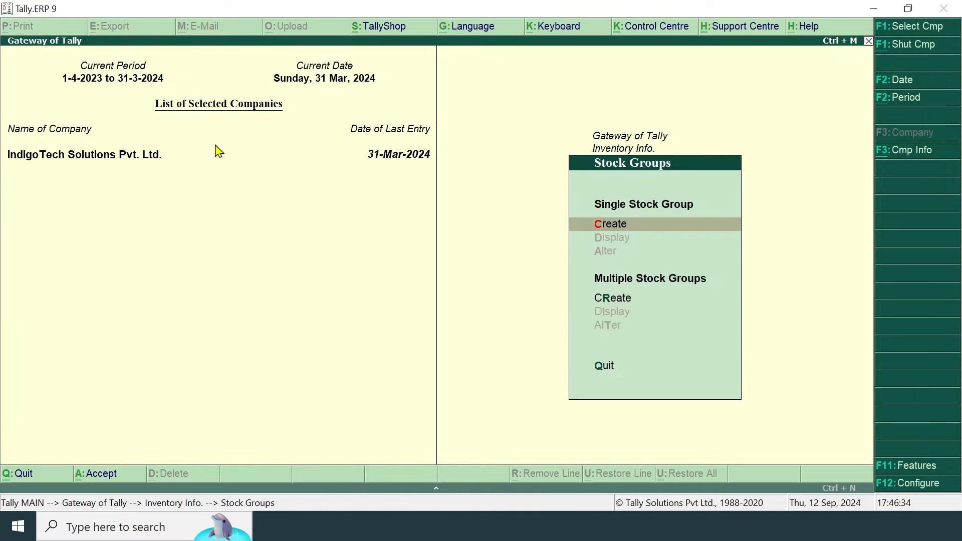
- Create a single stock group named Laptop under Primary, with quantities of items added set to Yes
key(Return)
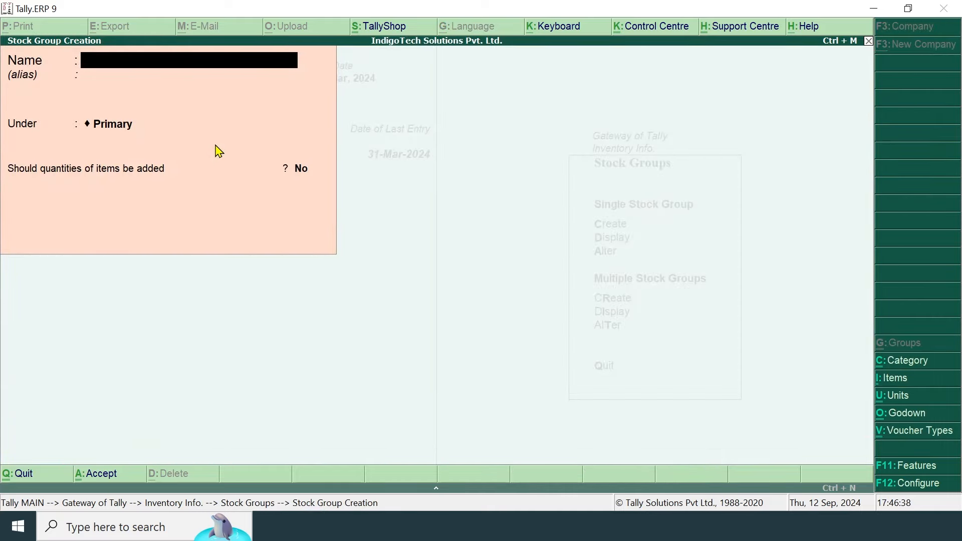
text(Laptop)
key(Return)
key(Return)
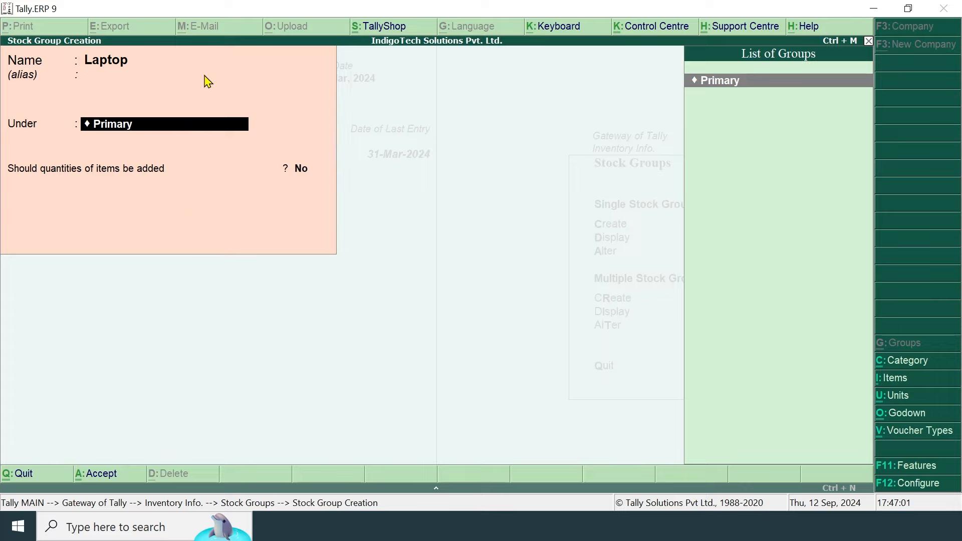
key(Return)
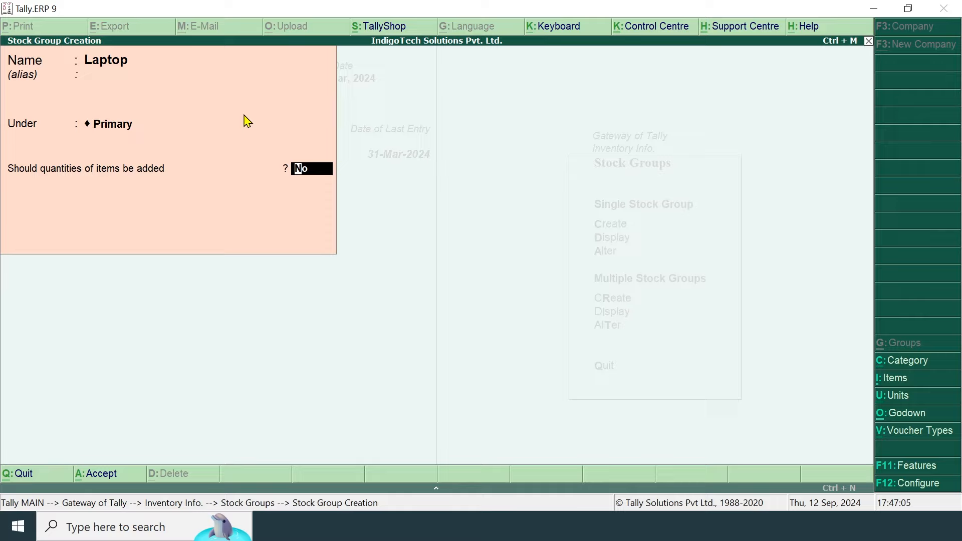
text(yes)
key(Return)
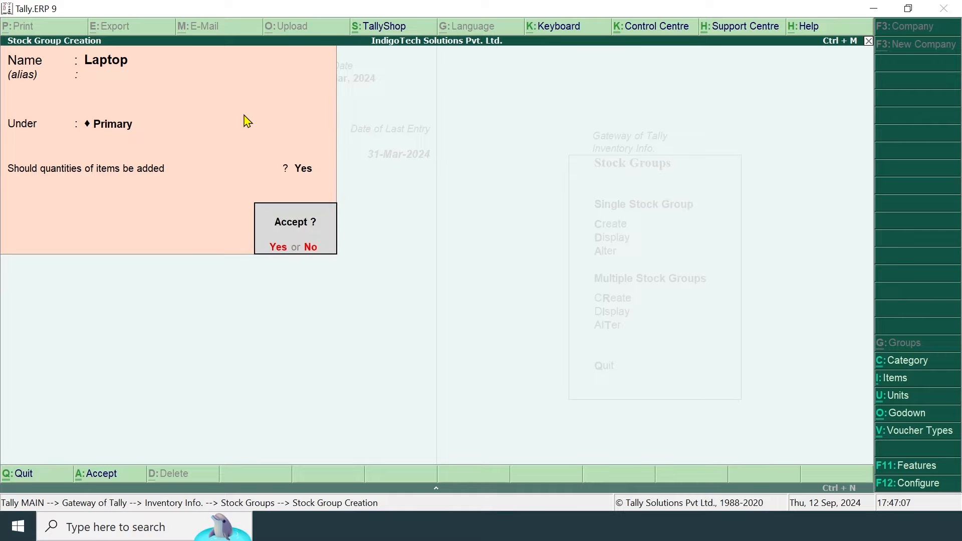
key(Return)
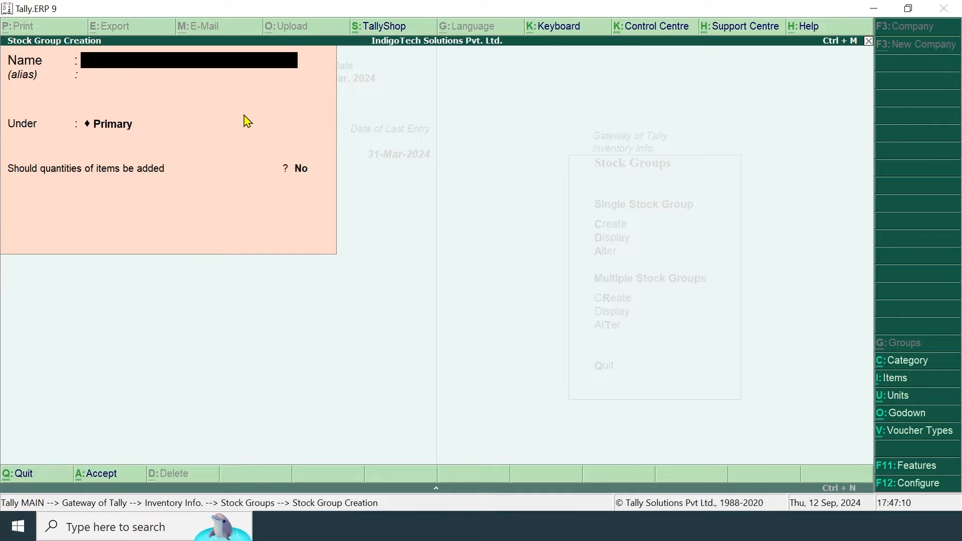
- Create the stock group Mobiles Phones under Primary, with quantities of items added set to Yes
text(Mobiles Pho)
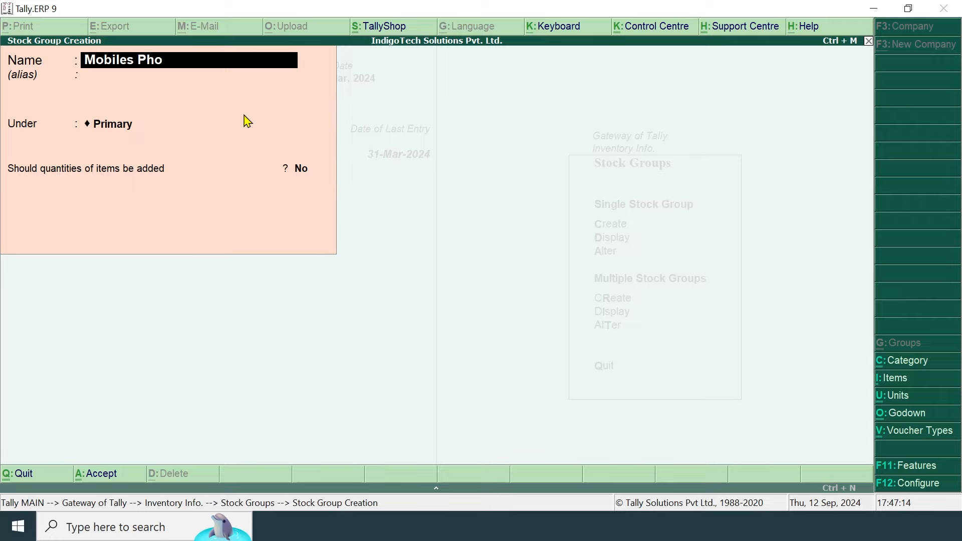
text(nes)
key(Return)
key(Return)
key(Return)
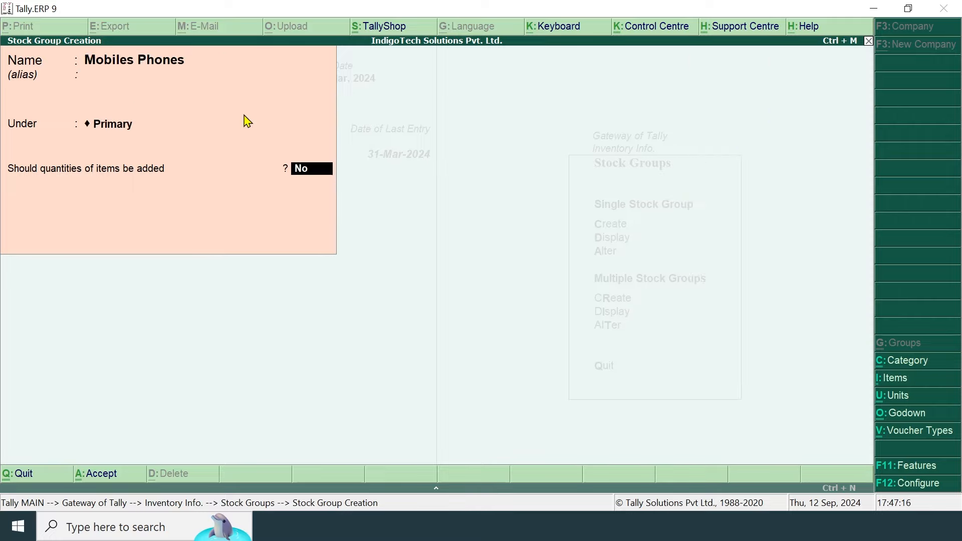
key(y)
key(Return)
key(Return)
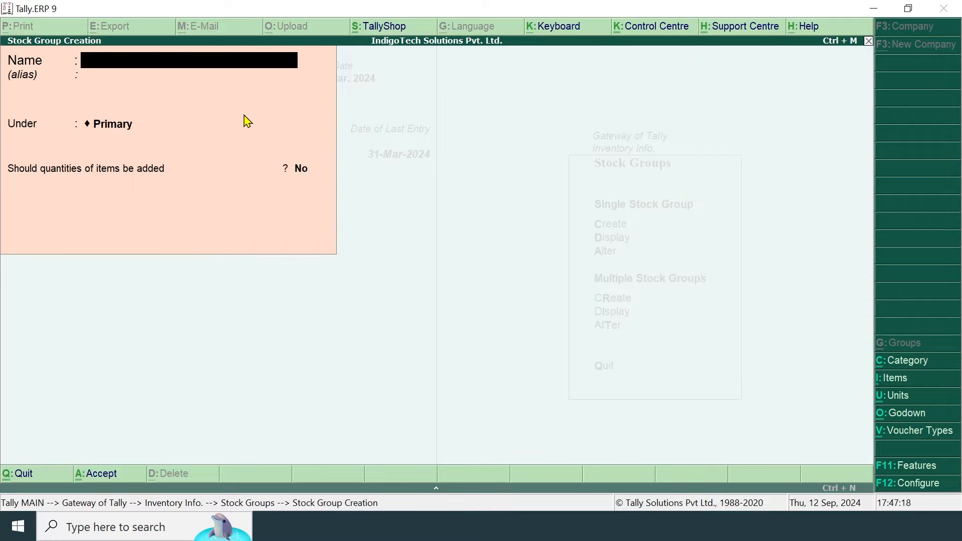
- Create the stock group Television under Primary, with quantities of items added set to Yes
text(Television)
key(Return)
key(Return)
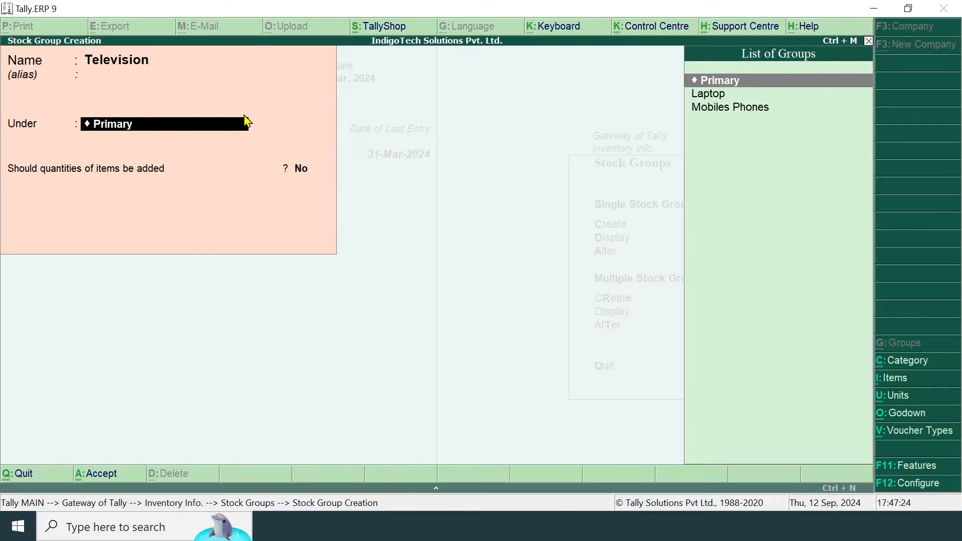
key(Return)
key(y)
key(Return)
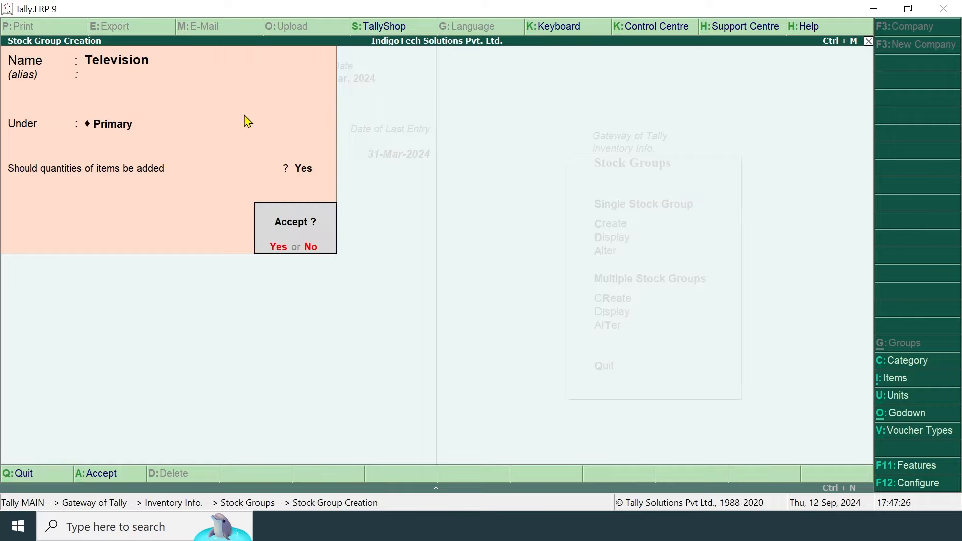
key(Return)
- Create the stock group Earphones under Primary, with quantities of items added set to Yes
text(Ear)
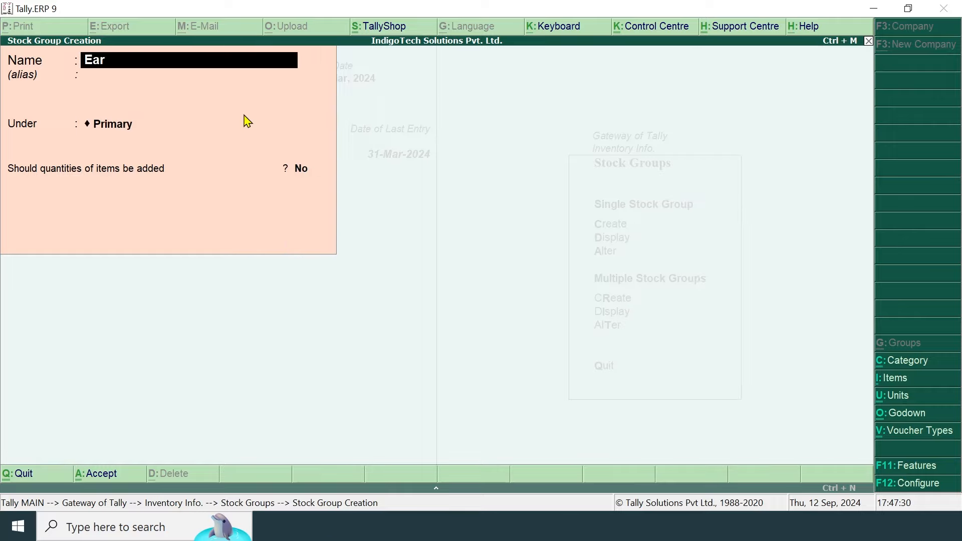
text(phones)
key(Return)
key(Return)
key(Return)
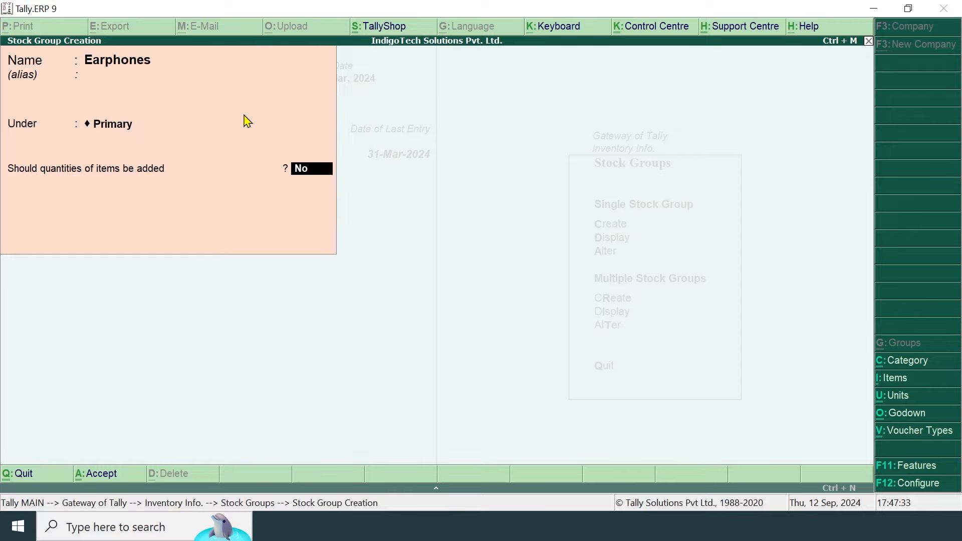
text(ye)
key(Return)
key(Return)
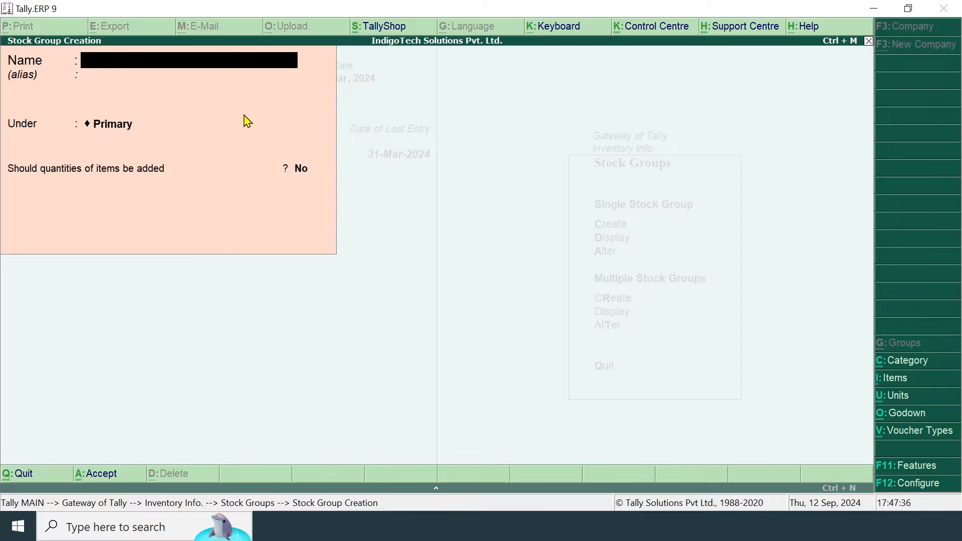
- Create the stock group Accessories under Primary with item quantities added, and return to Inventory Info
text(Accessories)
key(Return)
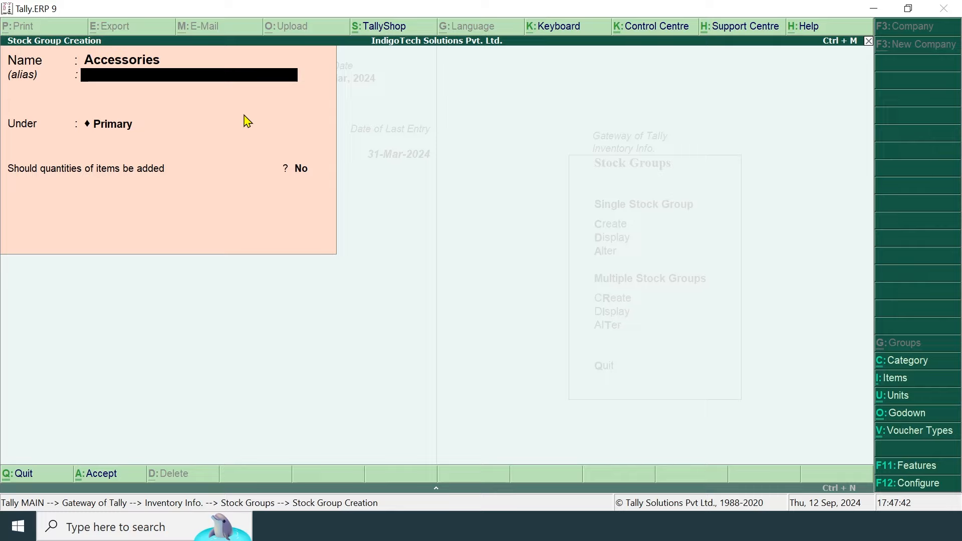
key(Return)
key(Return)
text(yes)
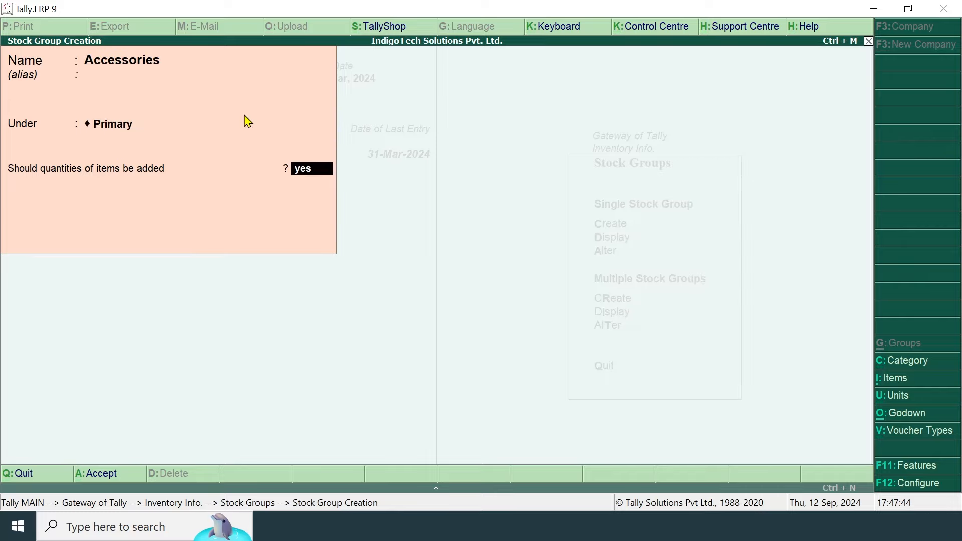
key(Return)
key(Return)
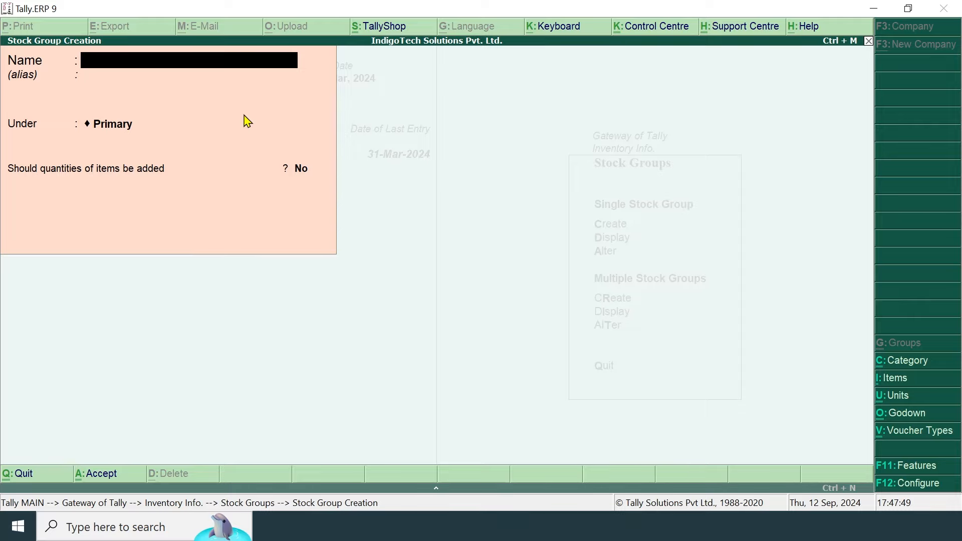
key(Escape)
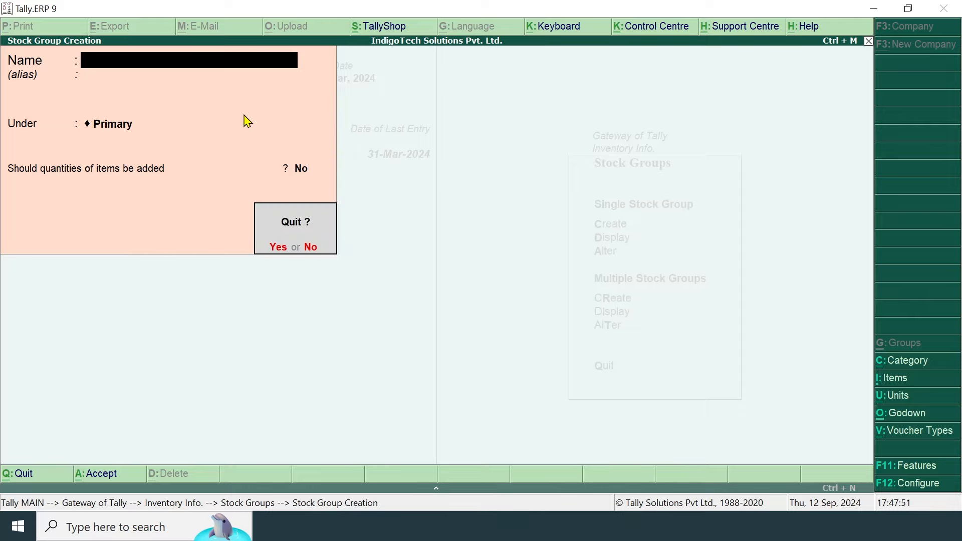
key(Return)
key(Escape)
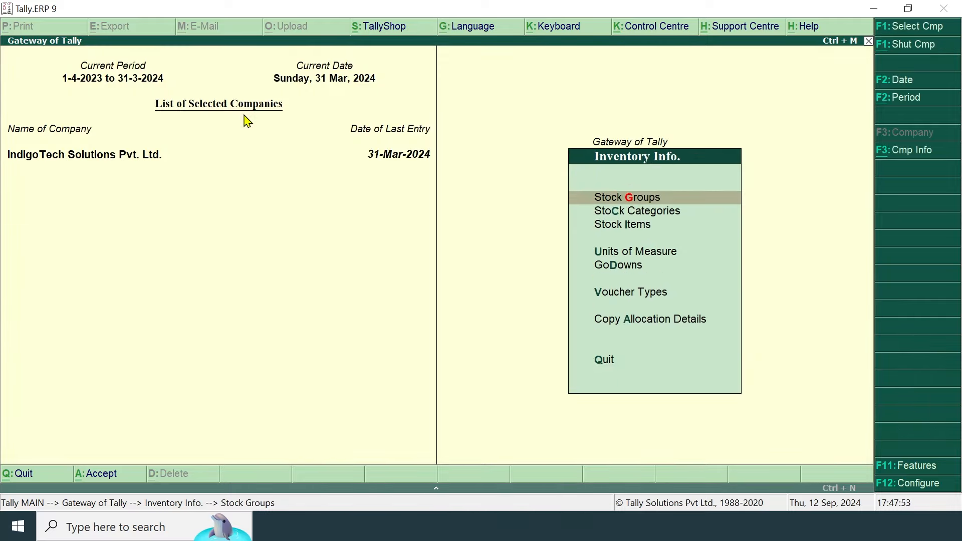
- Create a single stock category named Gaming under Primary, without an alias
key(Down)
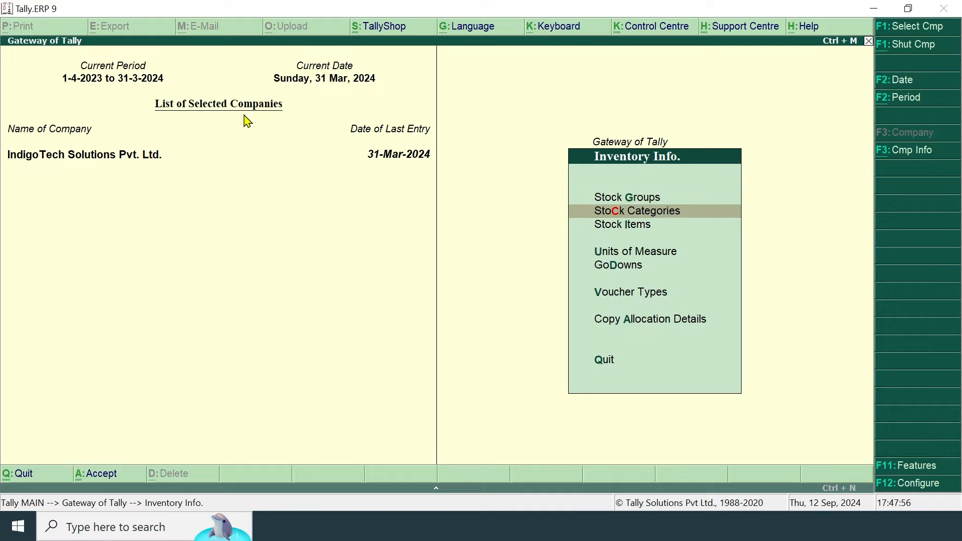
key(Return)
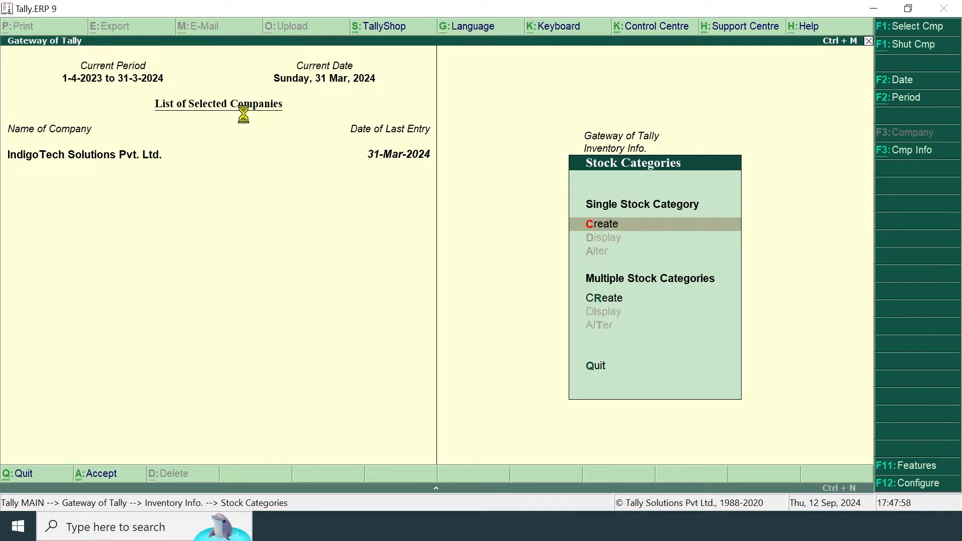
key(Return)
text(Gamin)
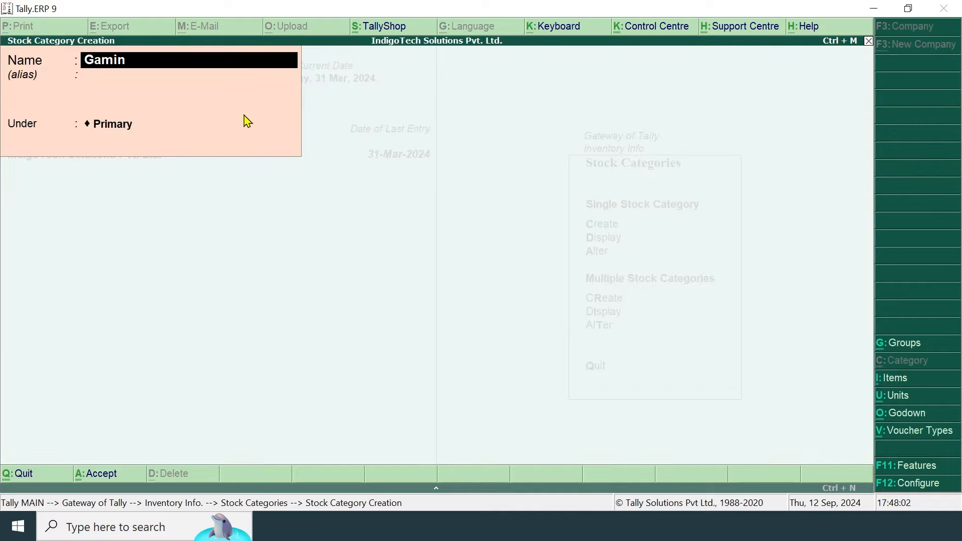
text(g)
key(Return)
key(Return)
key(Return)
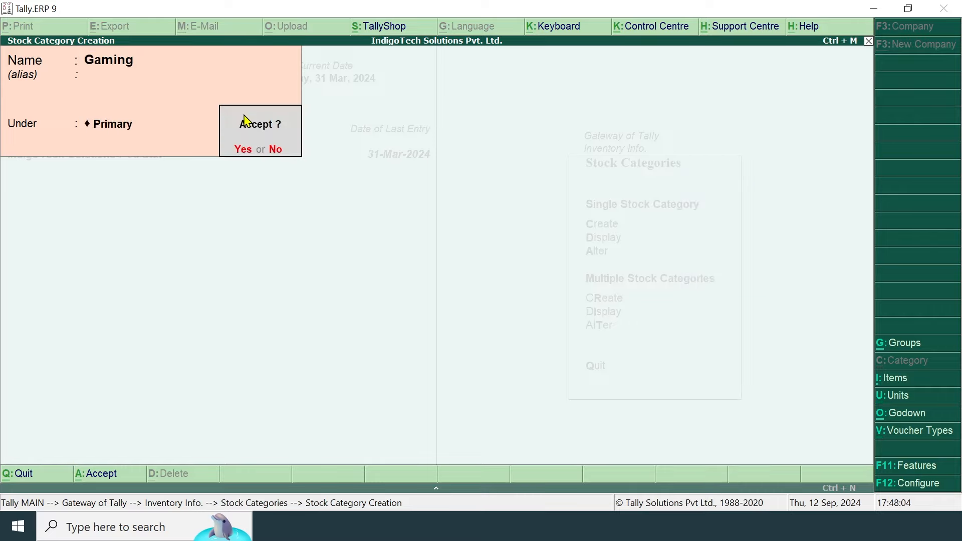
key(Return)
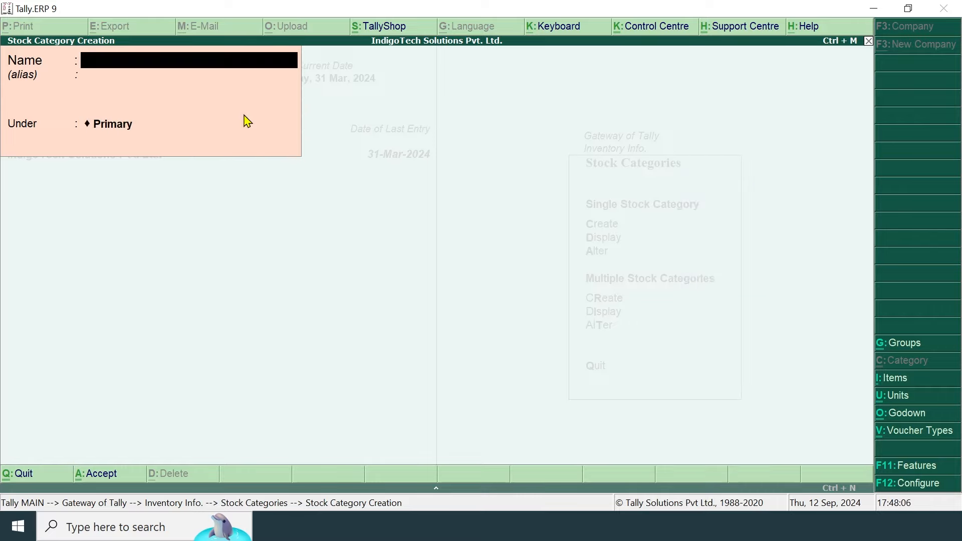
- Create the stock category Flagship under Primary, without an alias
text(Flagship)
key(Return)
key(Return)
key(Return)
key(Return)
- Create the stock category 42-inch under Primary, without an alias
text(\)
key(BackSpace)
text(42-inch)
key(Return)
key(Return)
key(Return)
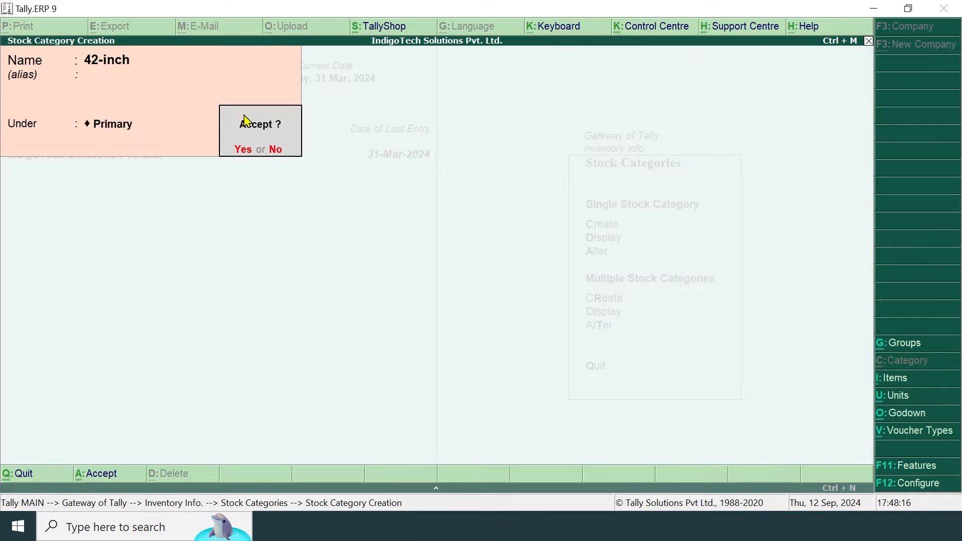
key(Return)
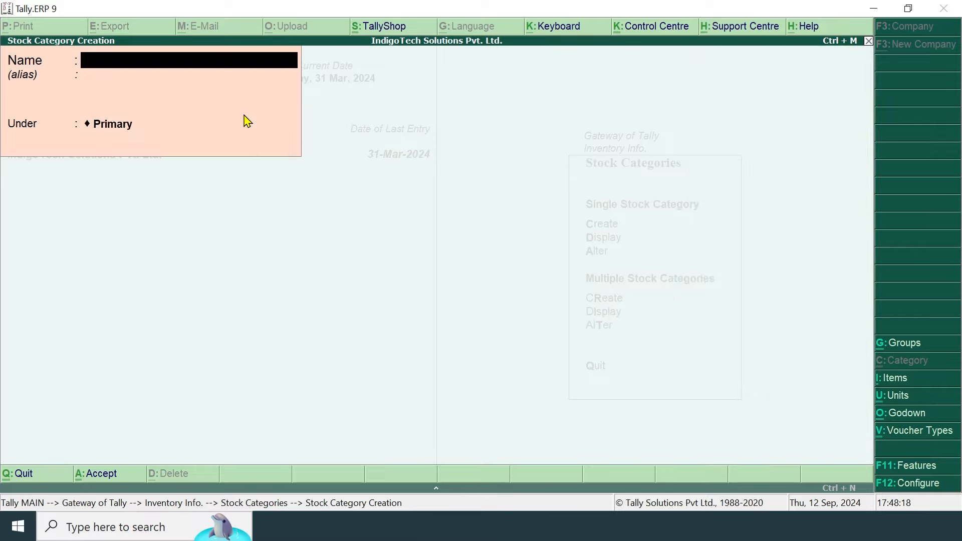
- Create the stock category Wireless under Primary, without an alias
text(Wireless)
key(Return)
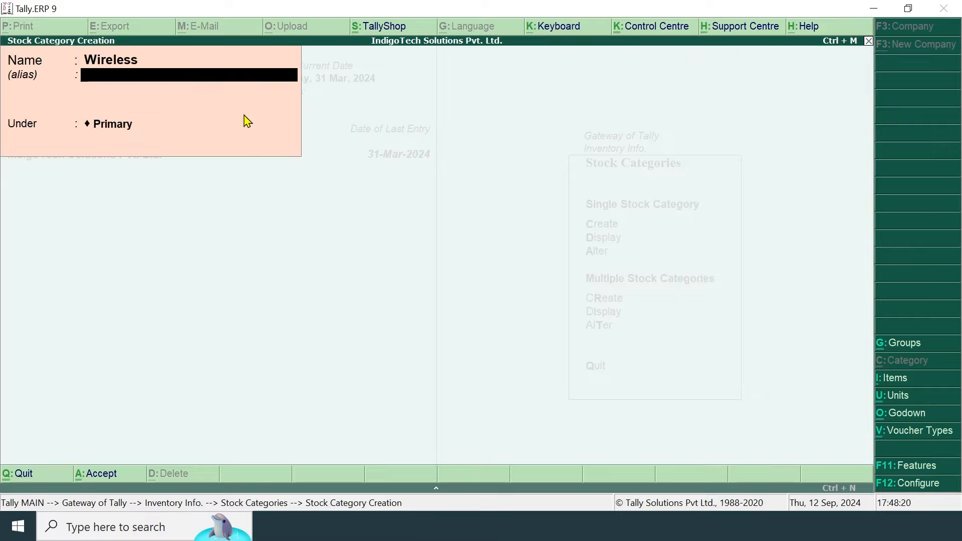
key(Return)
key(Return)
key(Return)
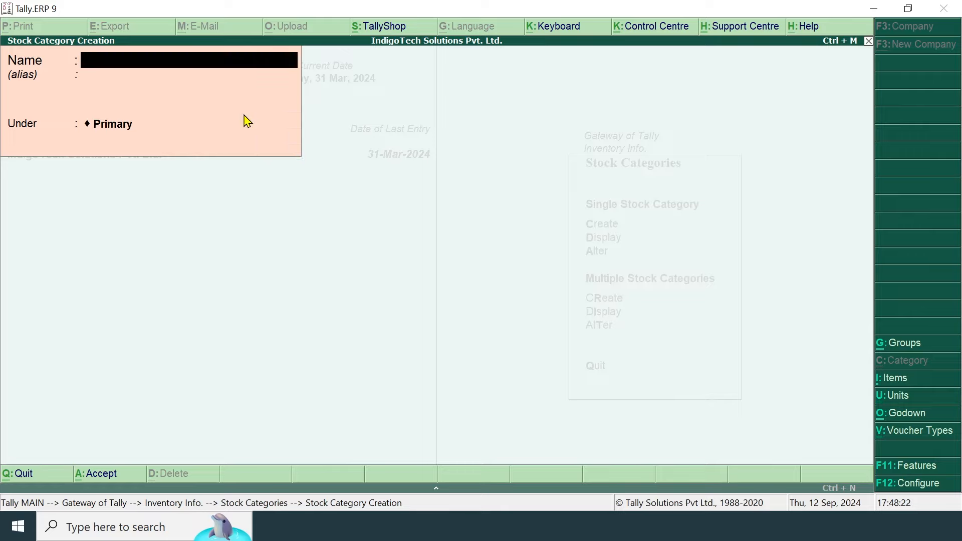
- Create the stock category Anker under Primary, without an alias
text(Anker)
key(Return)
key(Return)
key(Return)
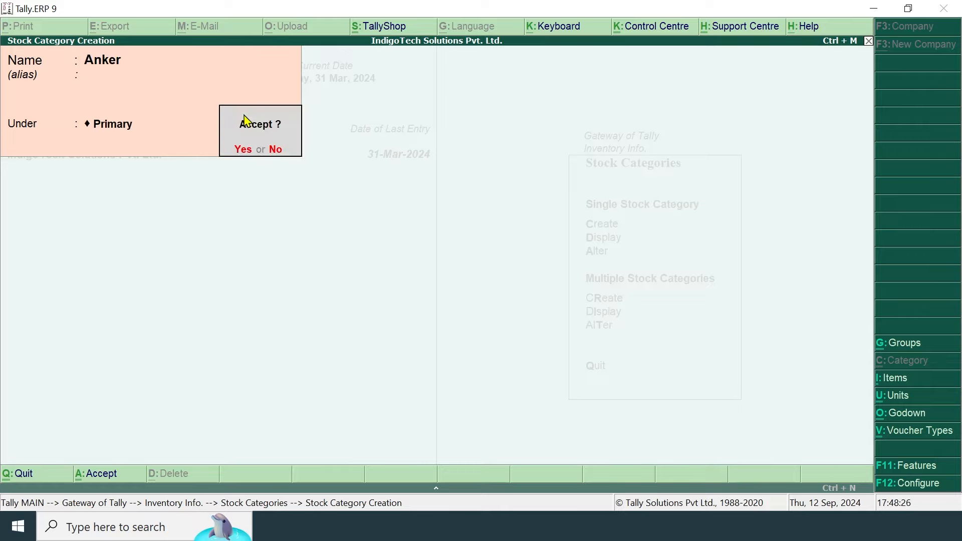
key(Return)
- Create the stock category Data Cable under Primary and start leaving stock category creation
text(Data)
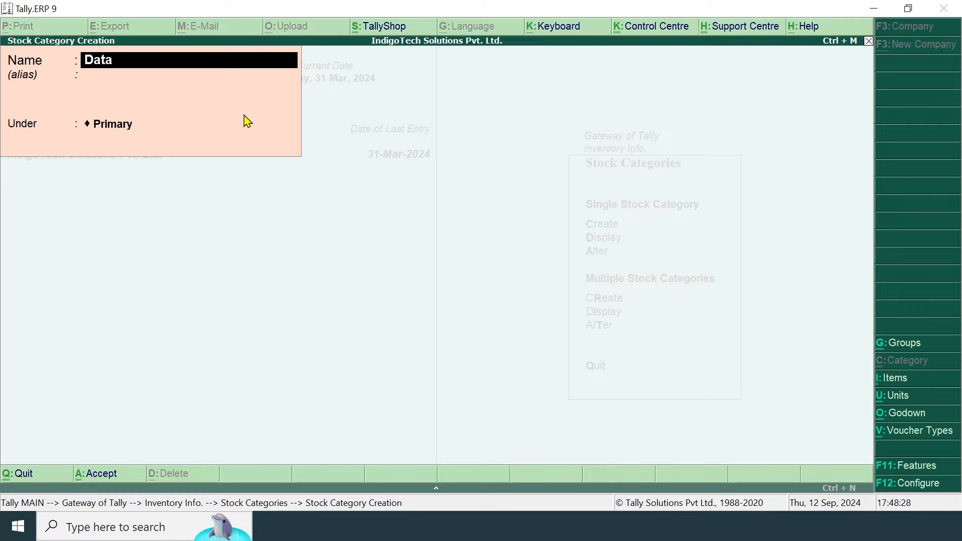
text( Cable)
key(Return)
key(Return)
key(Return)
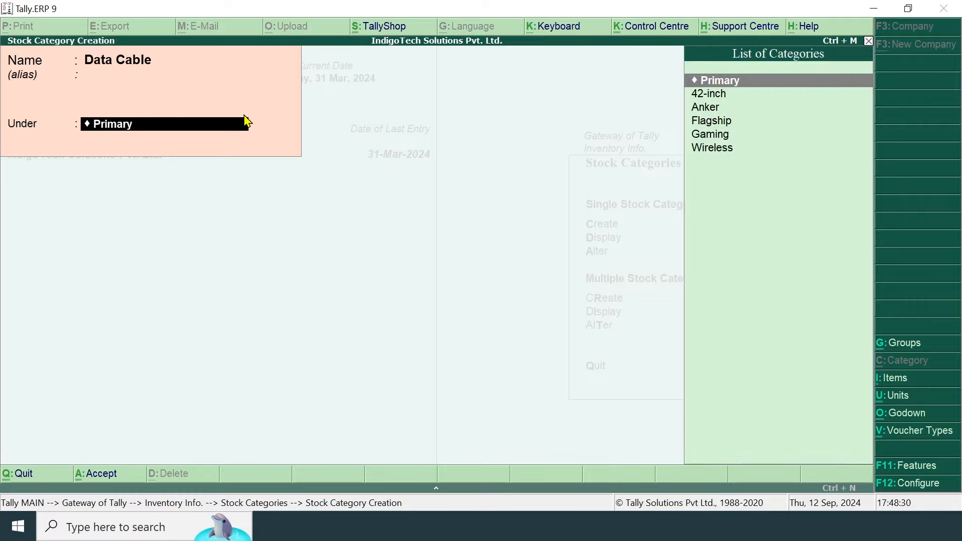
key(Return)
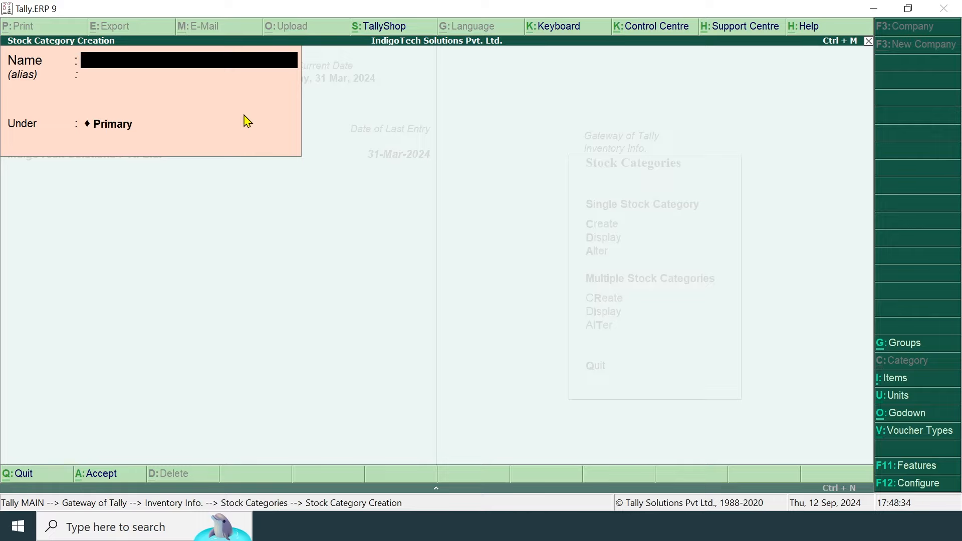
key(Escape)
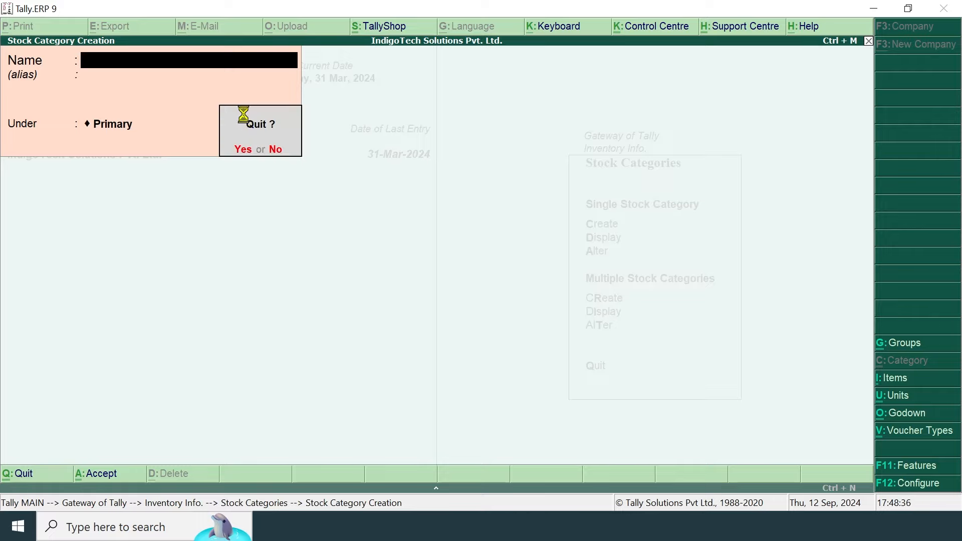
- Leave stock category creation and display the list of existing stock categories
key(Return)
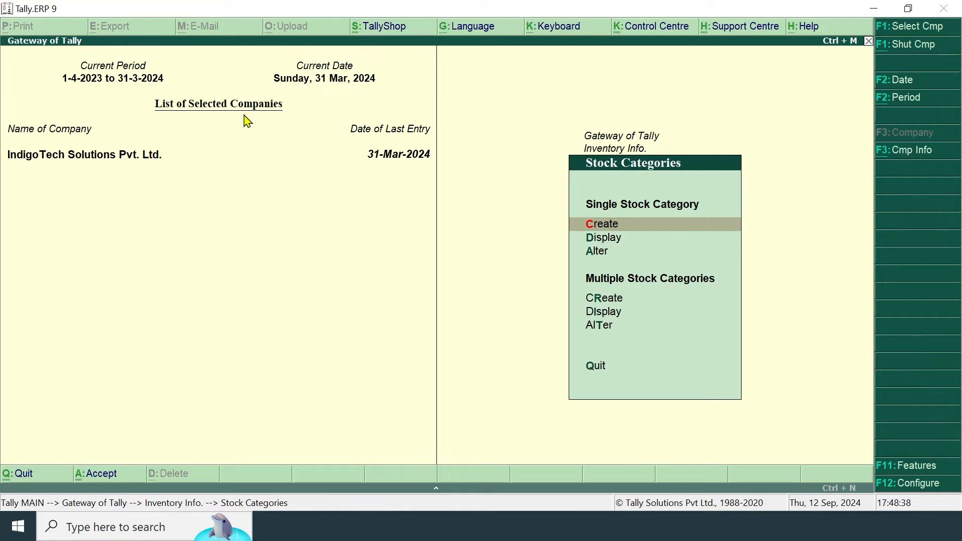
key(Down)
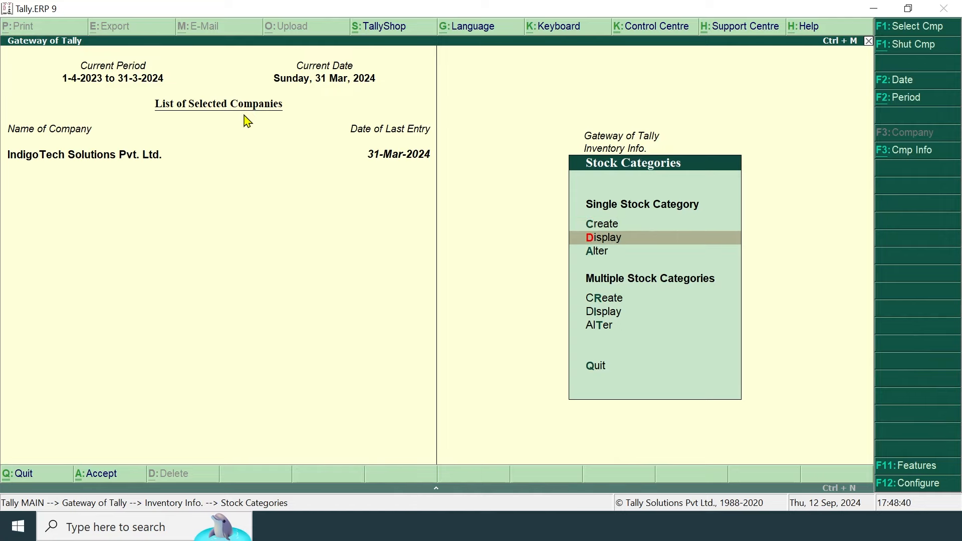
key(Return)
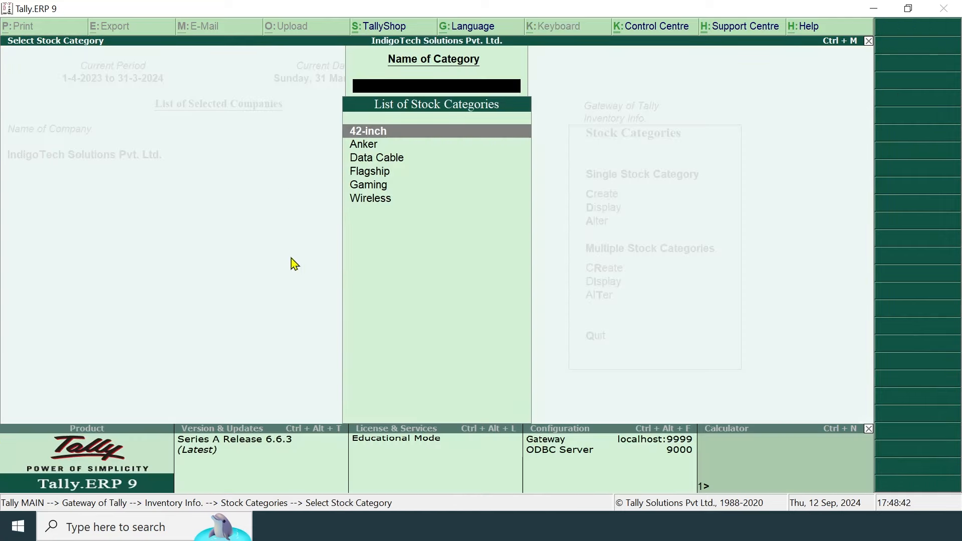
key(Escape)
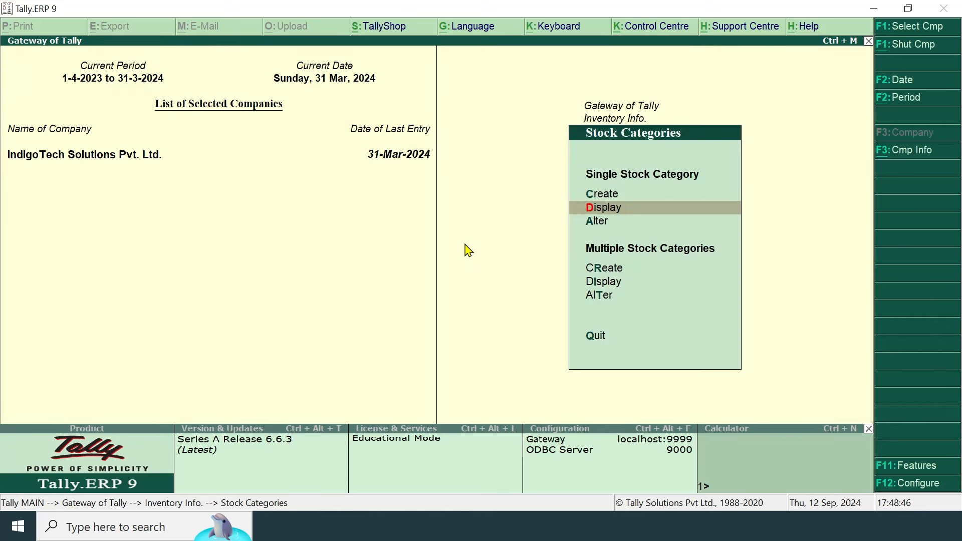
- Open the 42-inch stock category for alteration, request its deletion but decline it, and return to the inventory masters
key(Down)
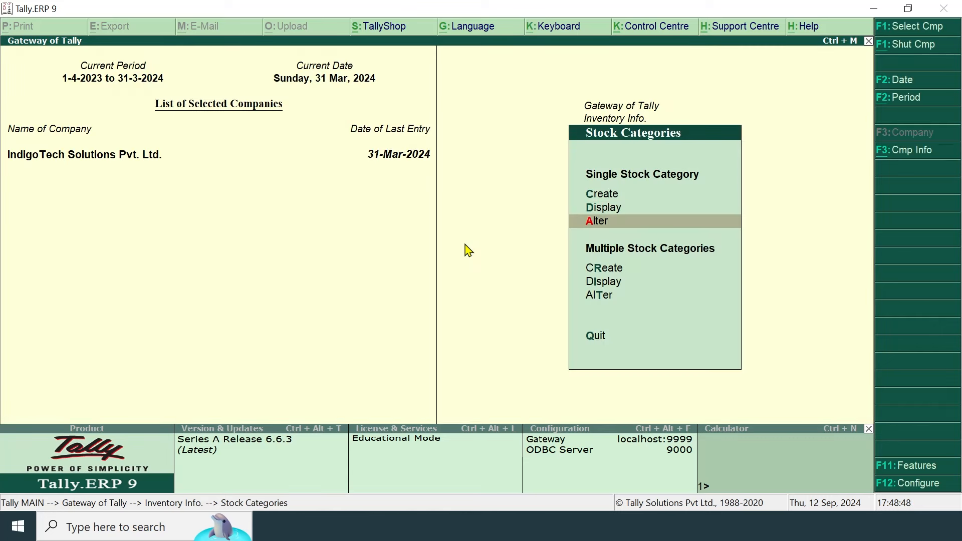
key(Return)
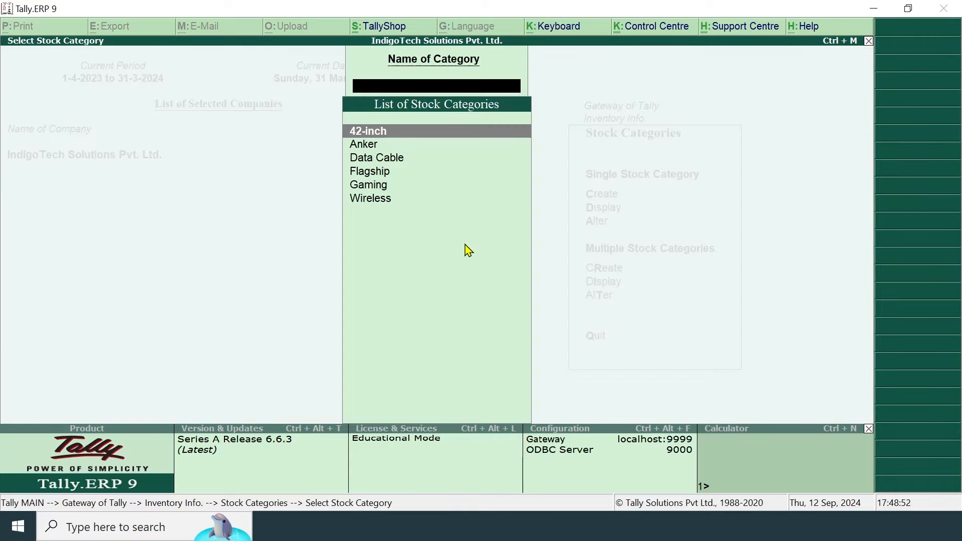
key(Return)
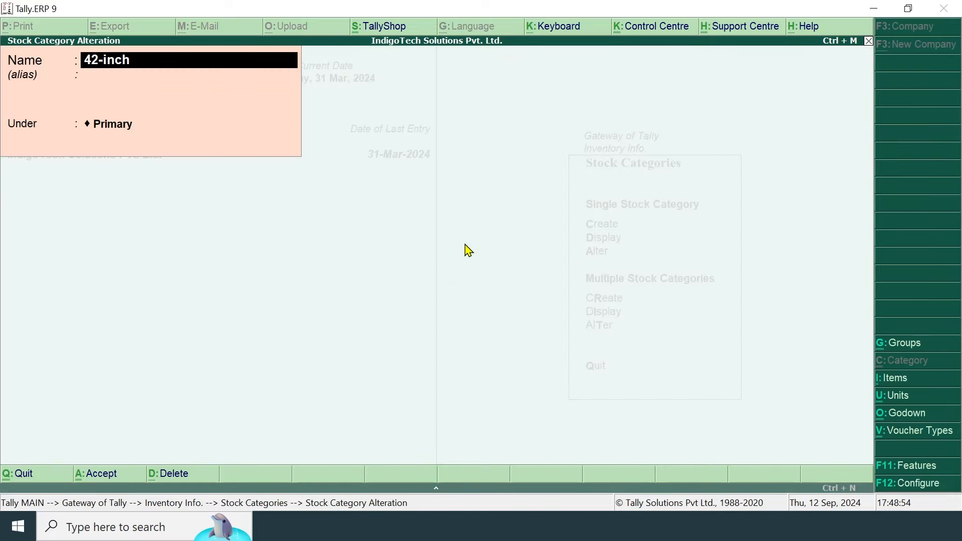
key(alt+d)
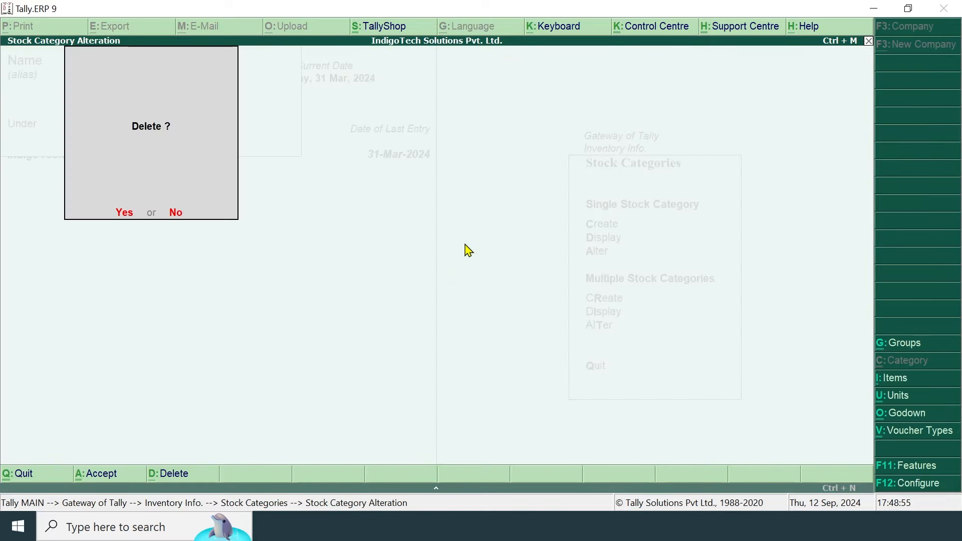
click(176, 213)
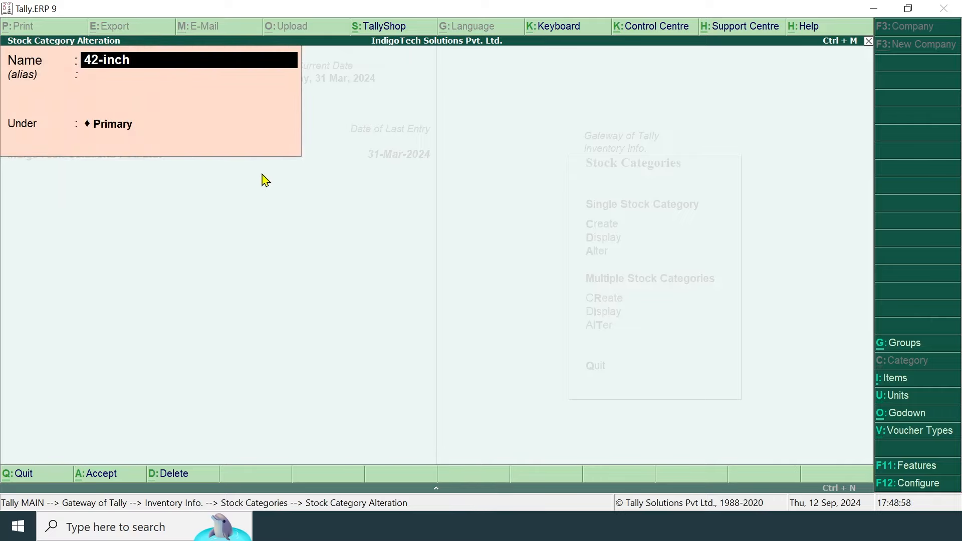
key(BackSpace)
key(Escape)
key(y)
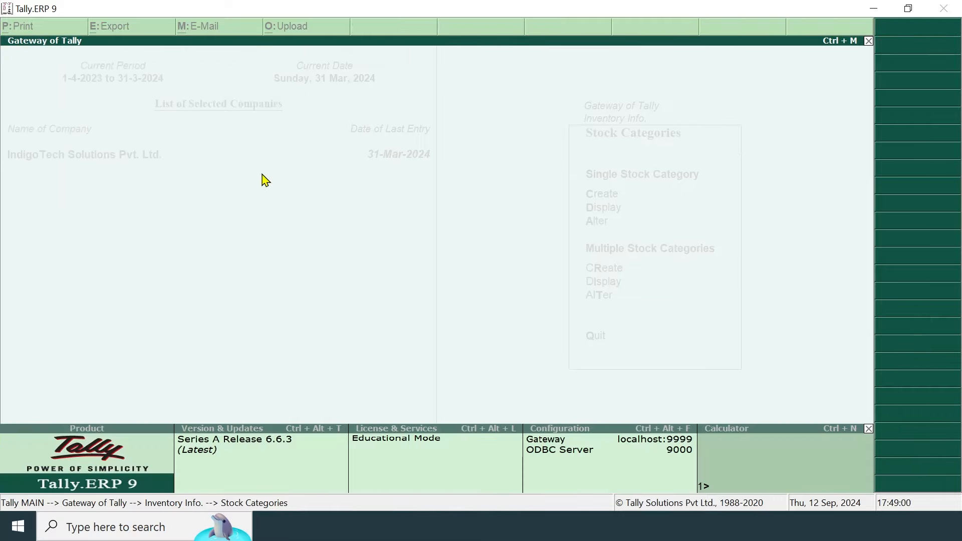
key(Escape)
key(Escape)
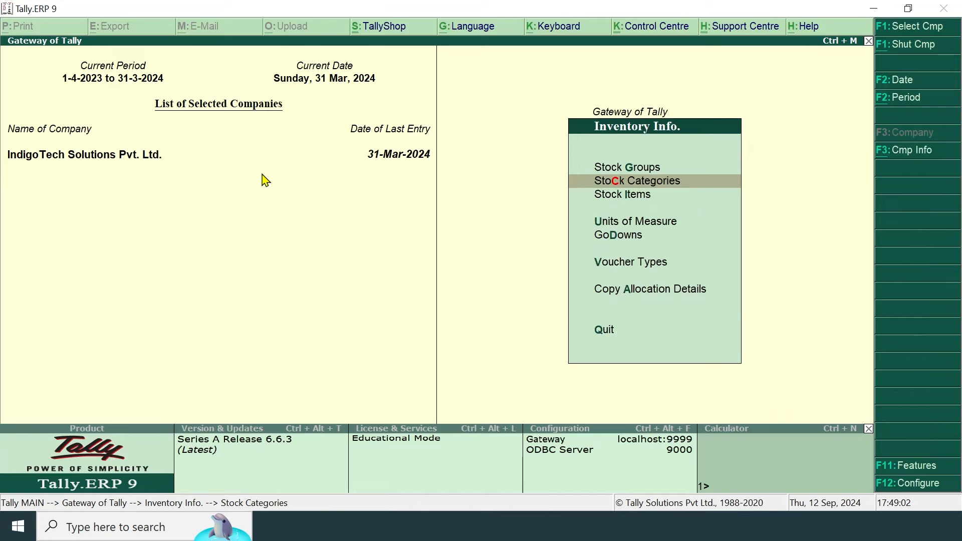
key(Up)
key(Return)
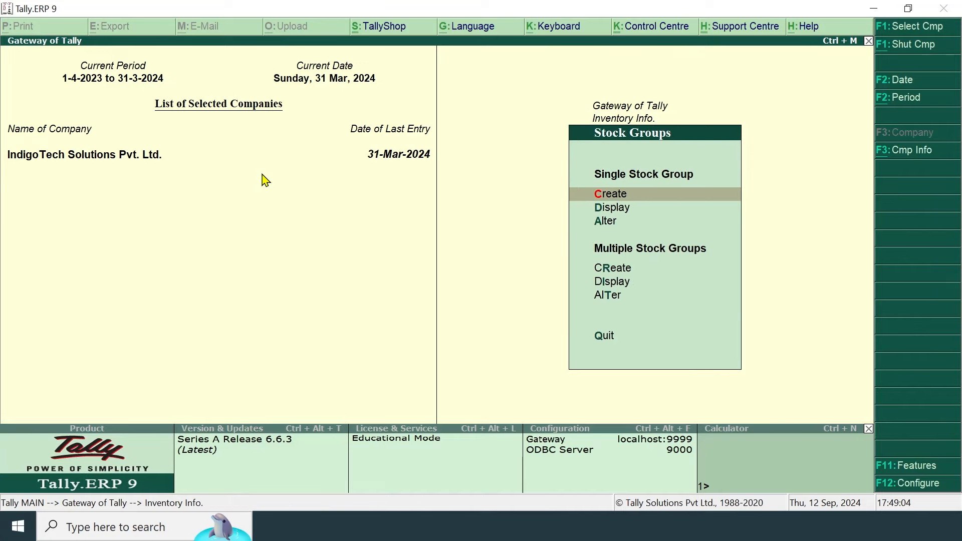
key(Down)
key(Down)
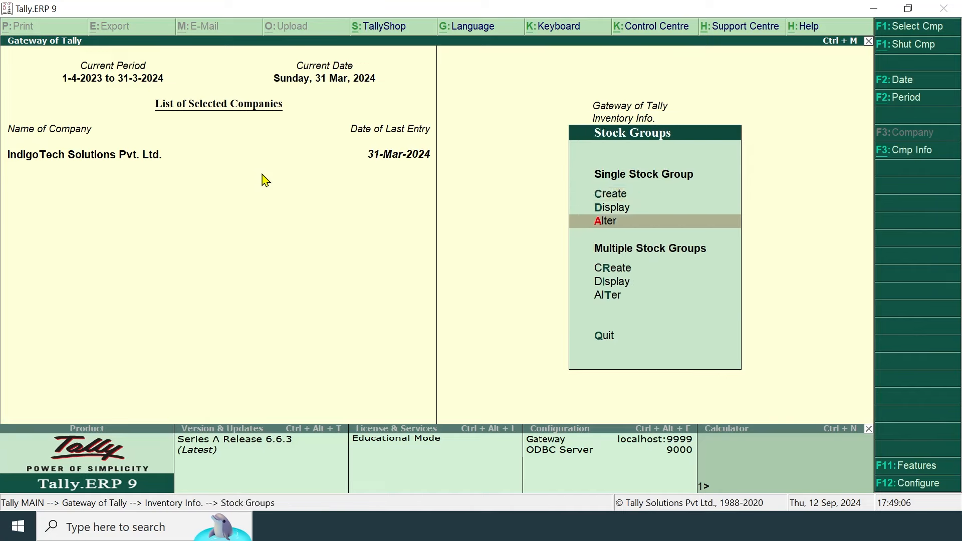
key(Escape)
- Create a simple unit of measure with the symbol pcs, no formal name and 0 decimal places
key(Down)
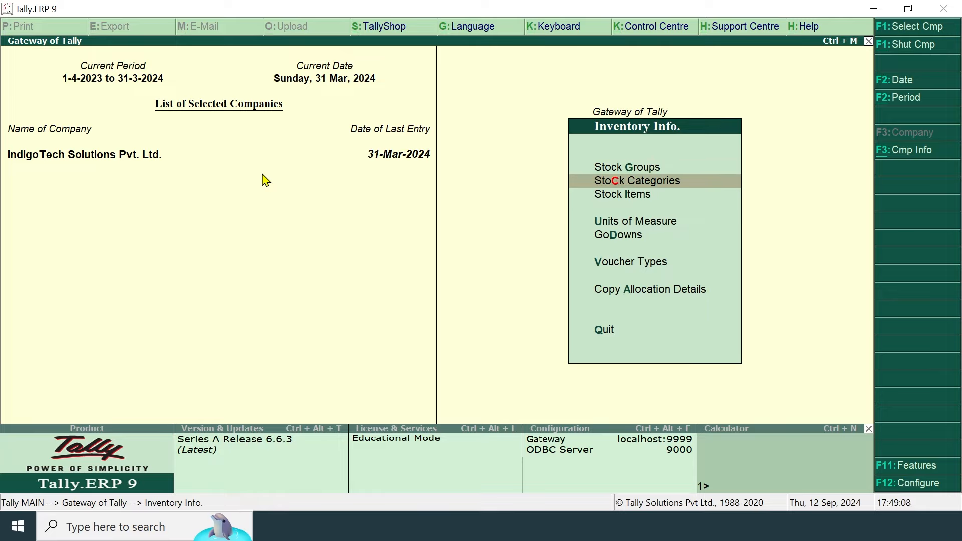
key(Down)
key(Down)
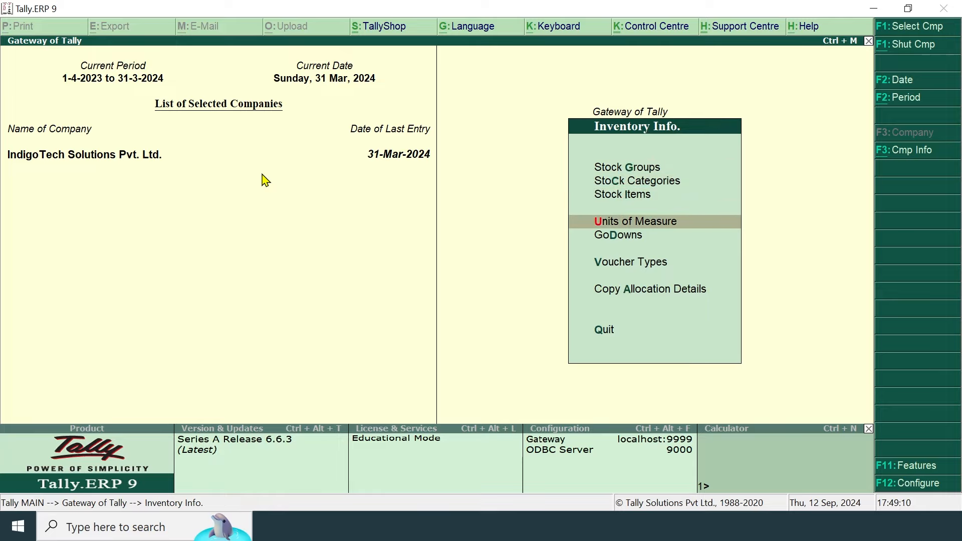
key(Return)
key(Return)
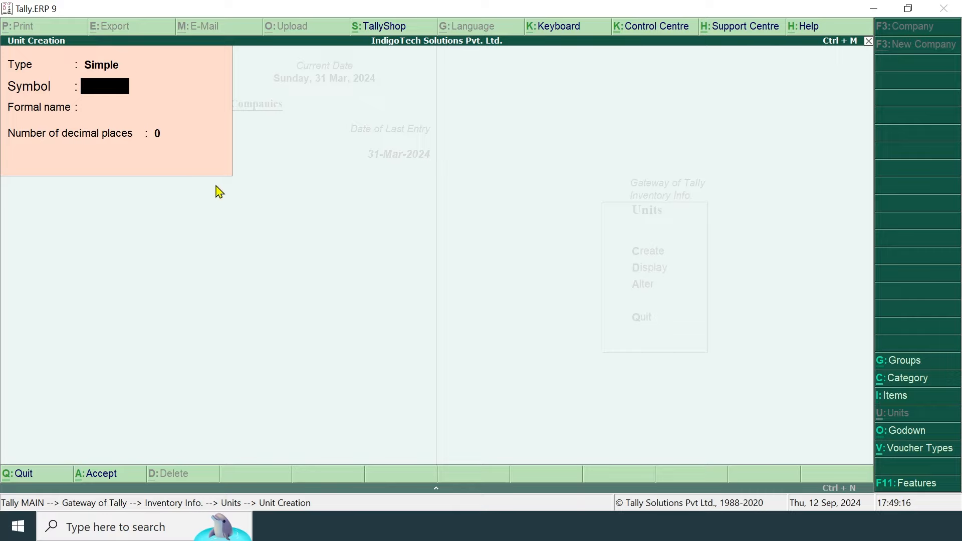
text(pcs)
key(Return)
key(Return)
key(Return)
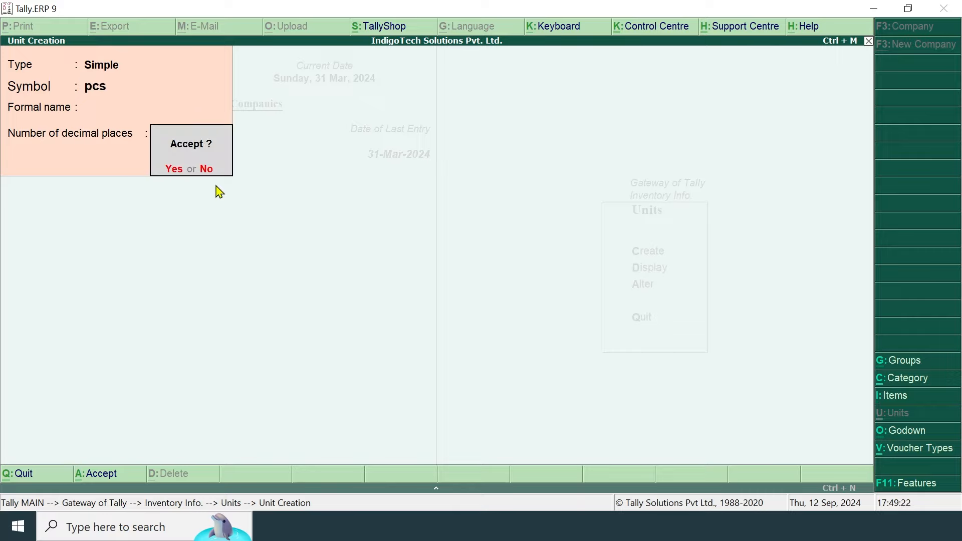
key(Return)
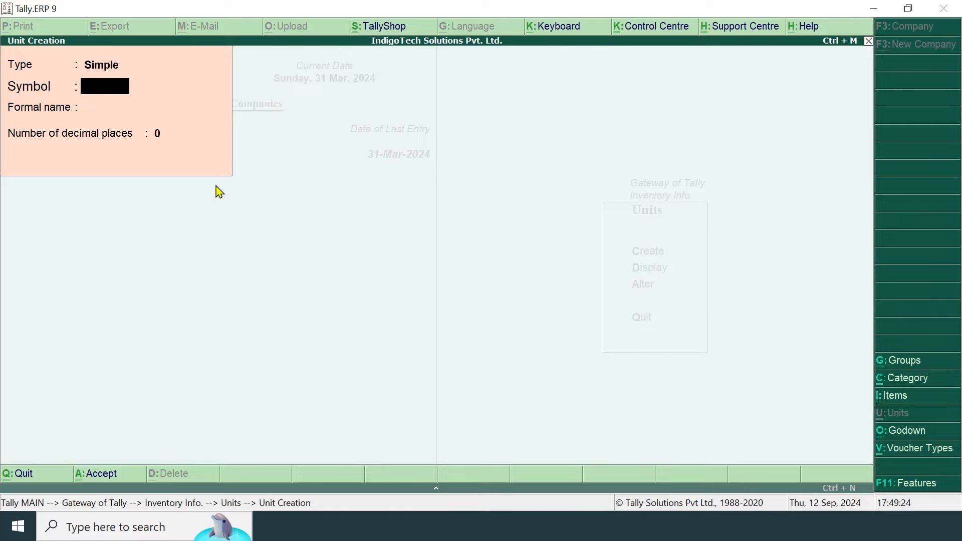
key(Escape)
key(Return)
key(Escape)
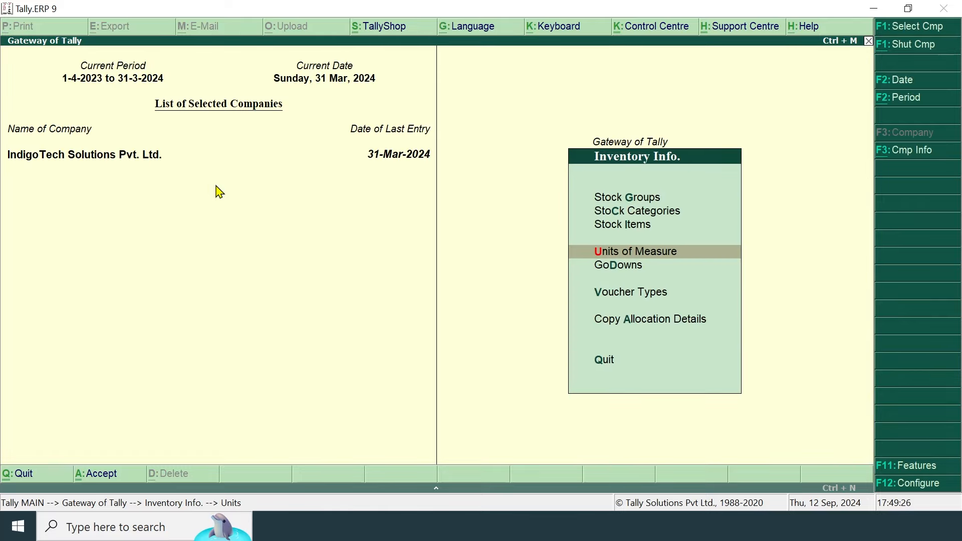
- Create the godown Main Store under Main Location, without an alias and with both third-party stock options set to No
key(Down)
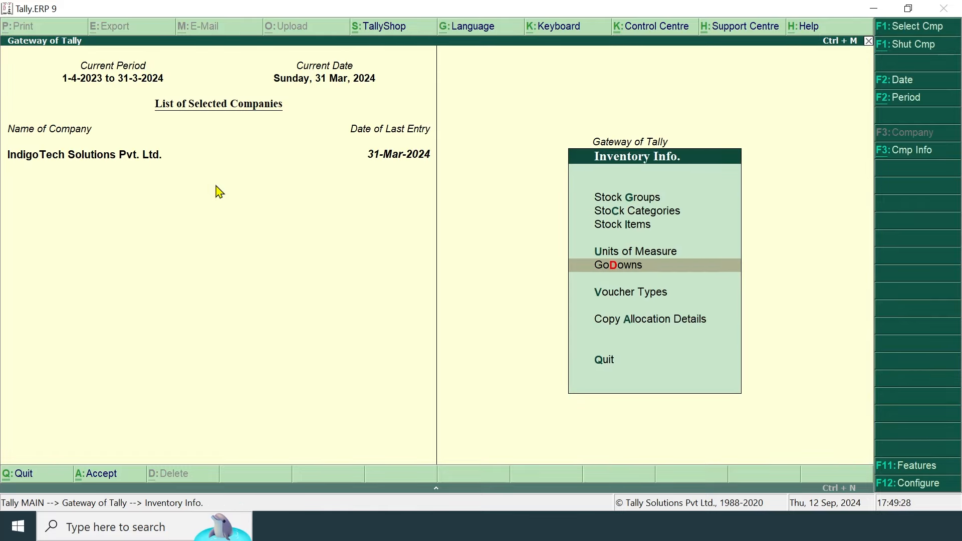
key(Return)
key(Return)
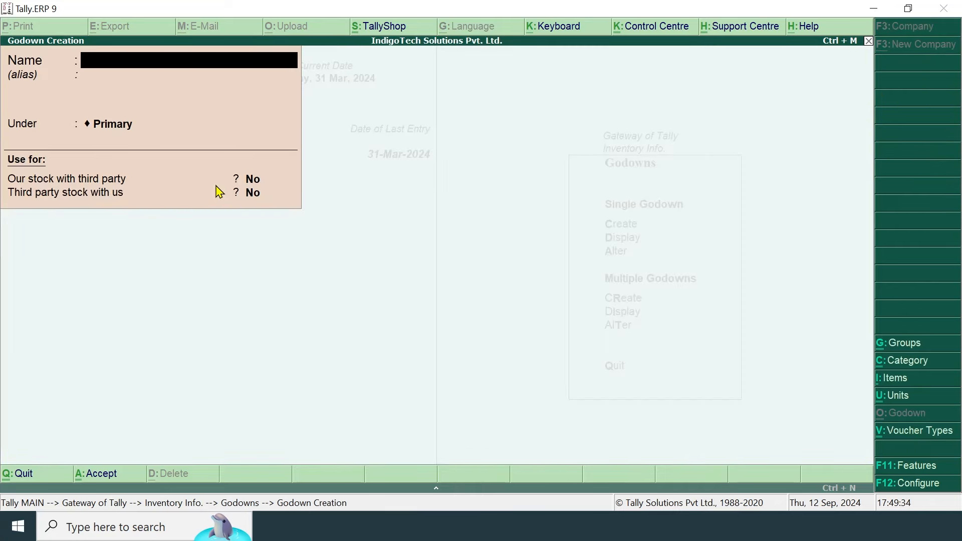
text(Main Store)
key(Return)
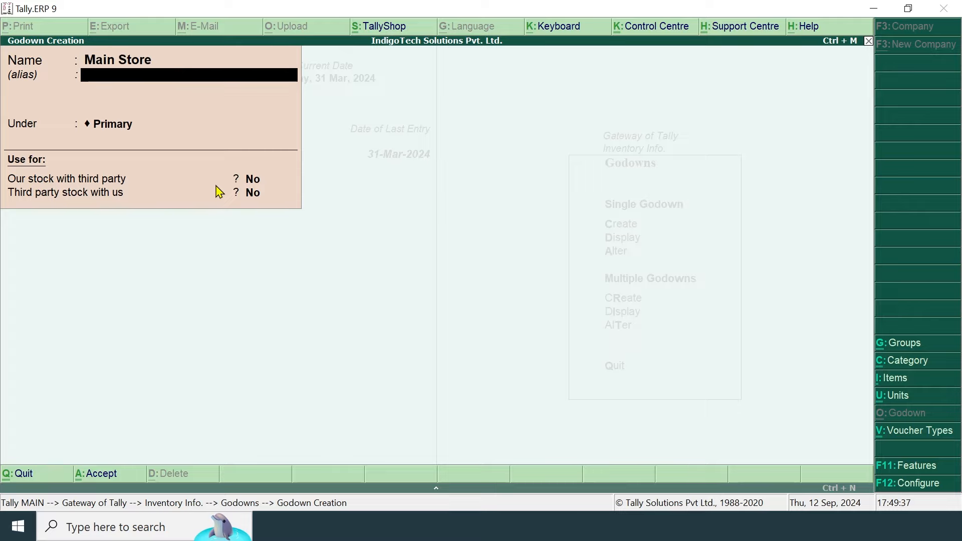
key(Return)
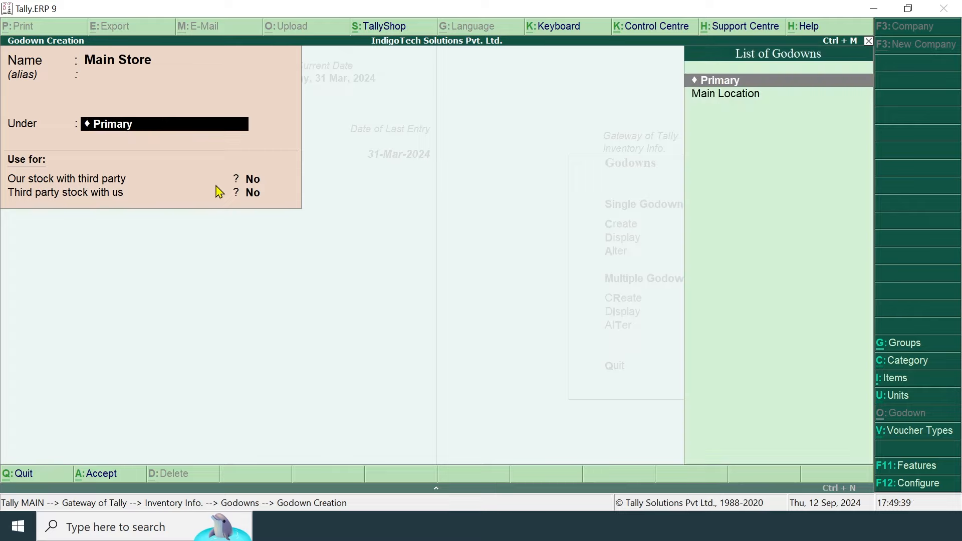
key(Down)
key(Return)
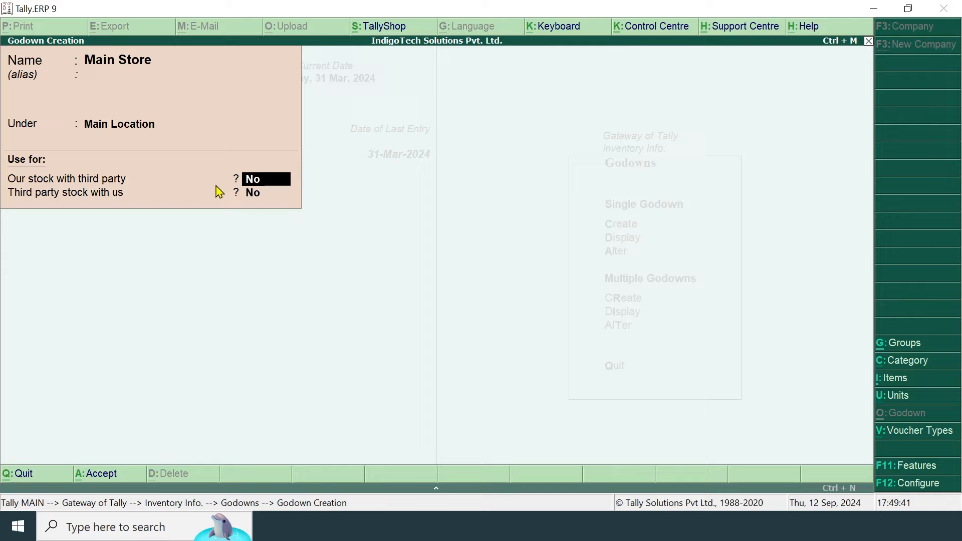
key(Return)
key(Return)
key(Return)
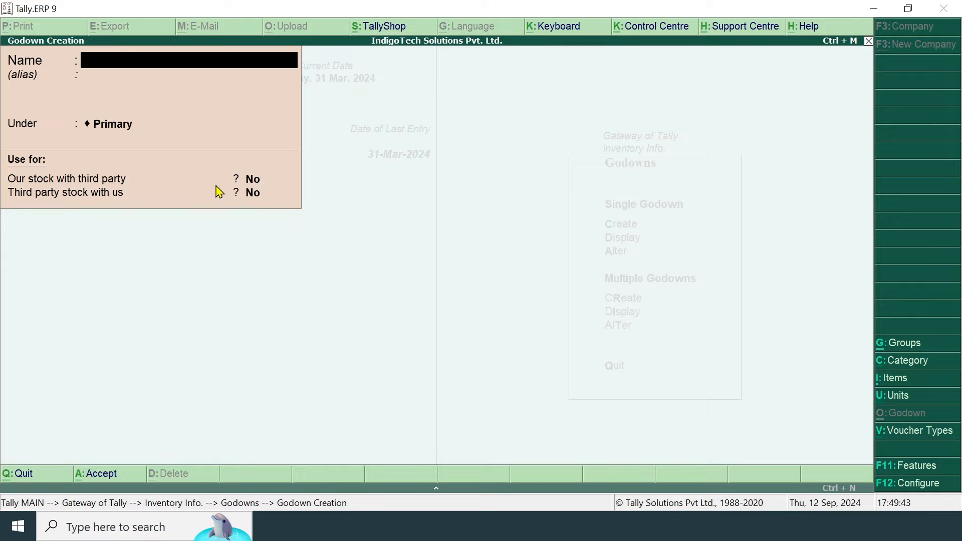
- Create the godown Warehouse under Main Store, without an alias and with both third-party stock options at No, and leave godown creation
text(Warehouse)
key(Return)
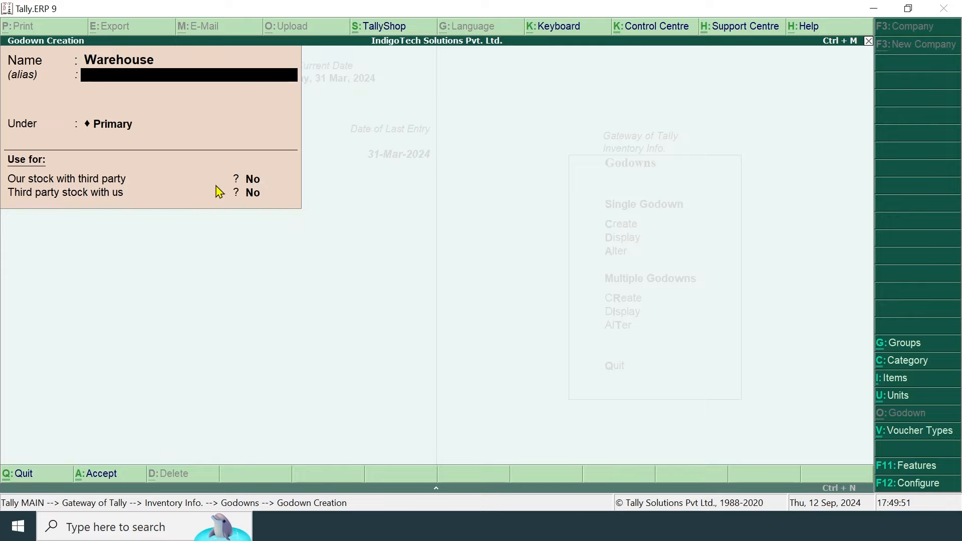
key(Return)
key(Down)
key(Down)
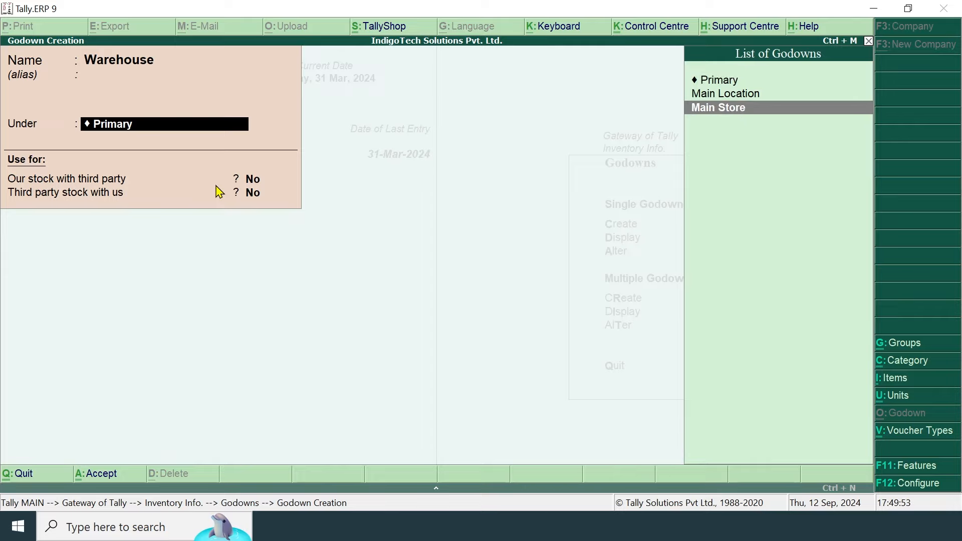
key(Return)
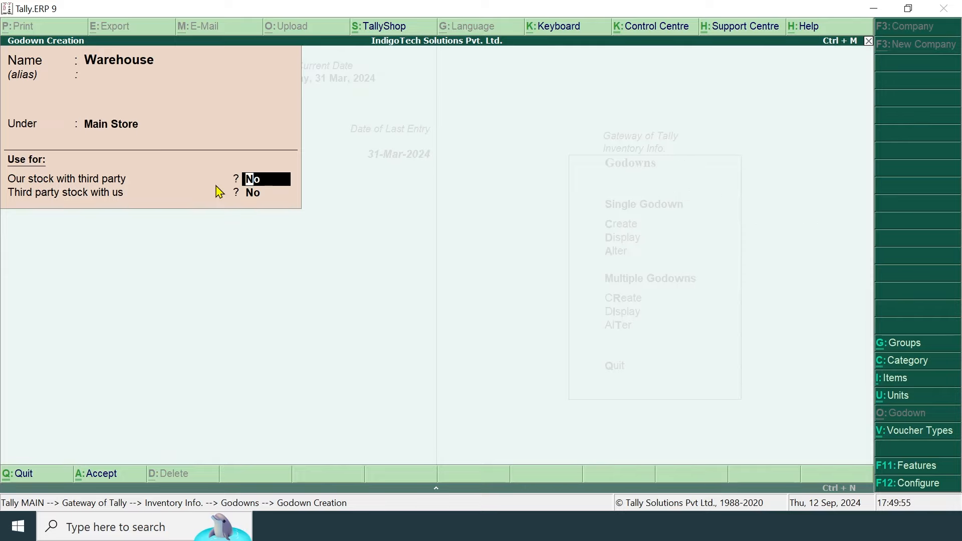
key(Return)
key(Return)
key(Return)
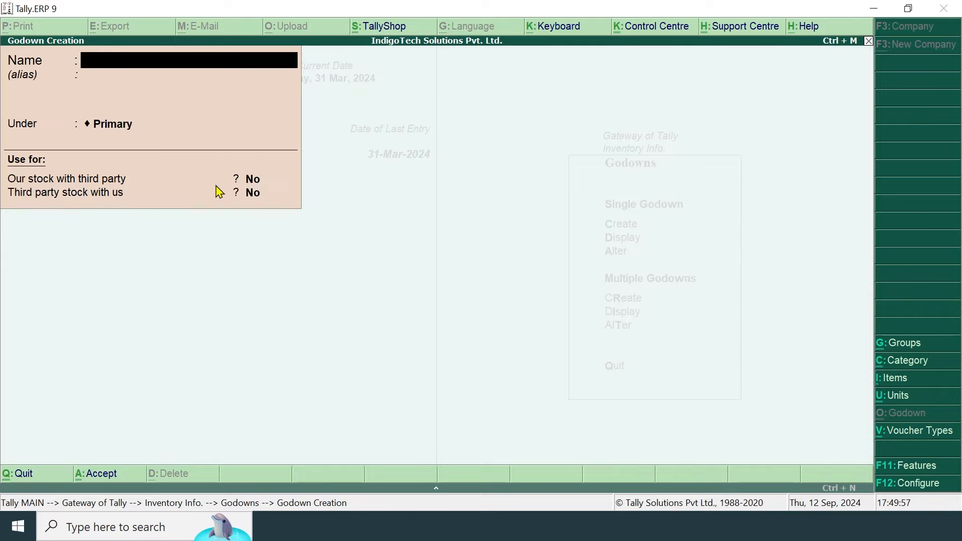
key(Escape)
key(Return)
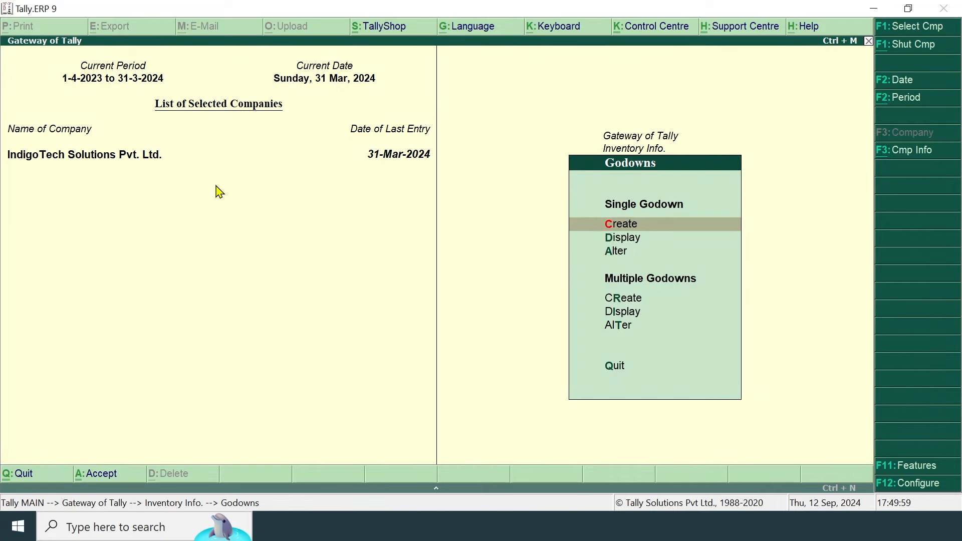
key(Escape)
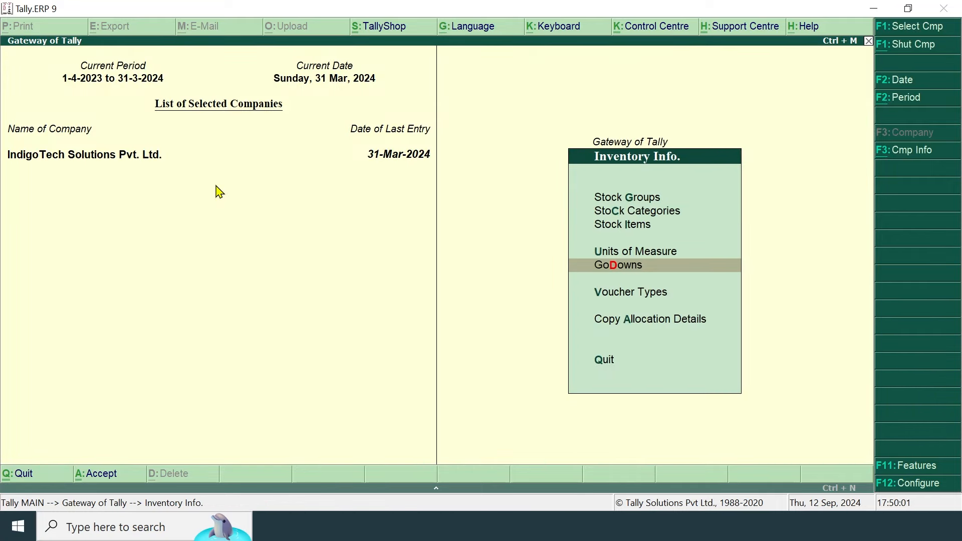
- Start creating a single stock item named HP Laptop 15, without an alias, under the Laptop group
key(Up)
key(Up)
key(Return)
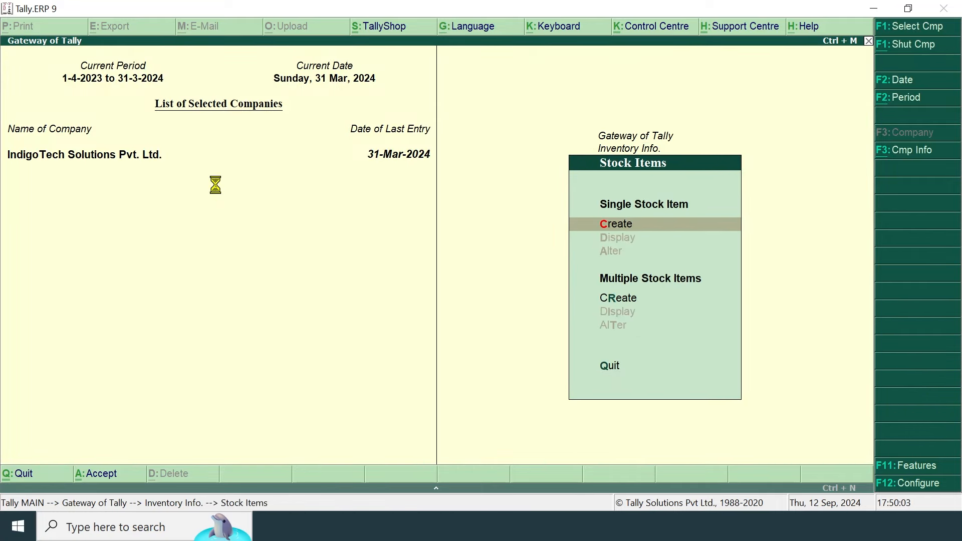
key(Return)
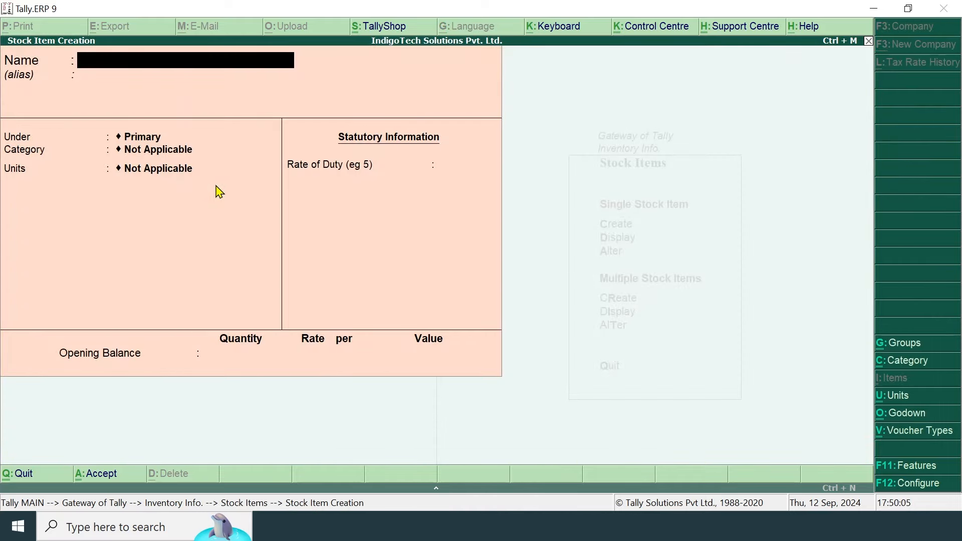
text(HP Laptop 15)
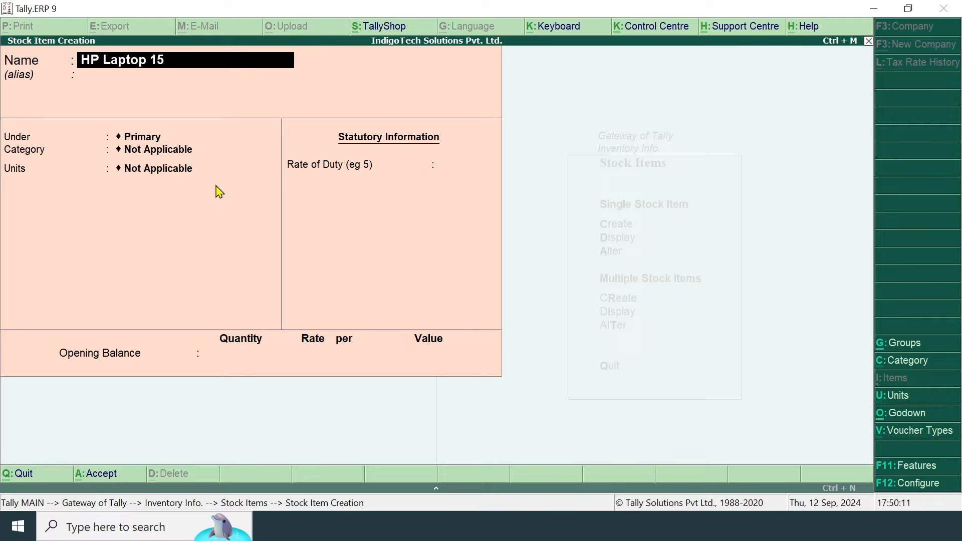
key(Return)
key(Return)
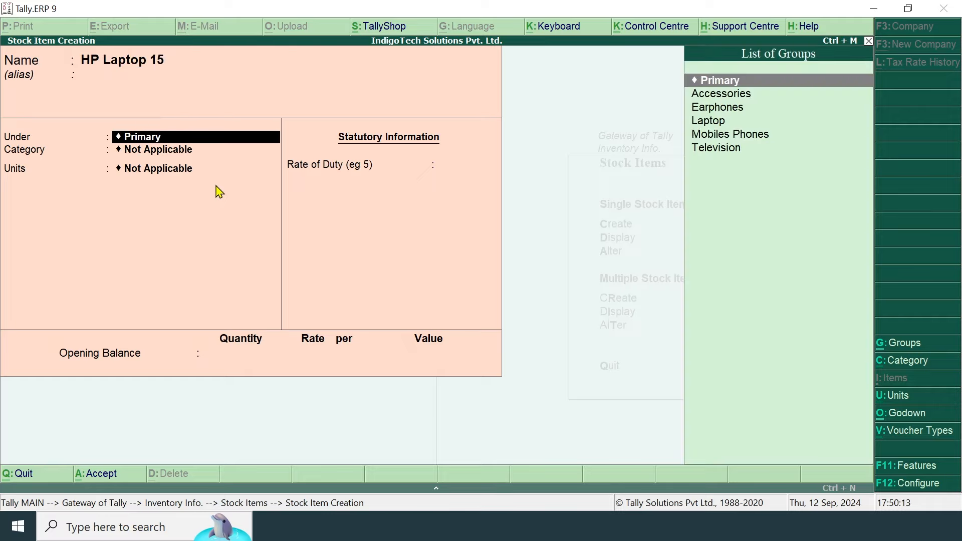
key(Down)
key(Down)
key(Return)
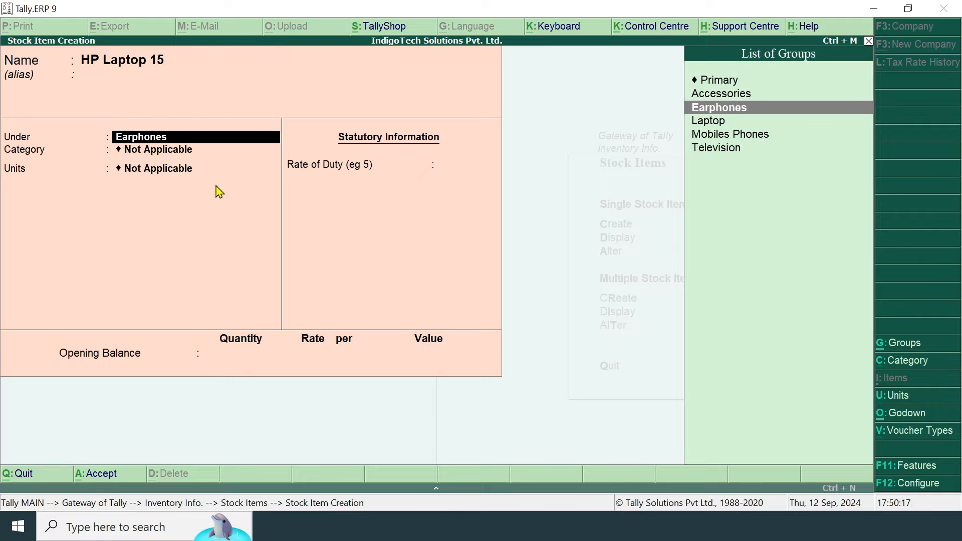
key(Down)
key(Return)
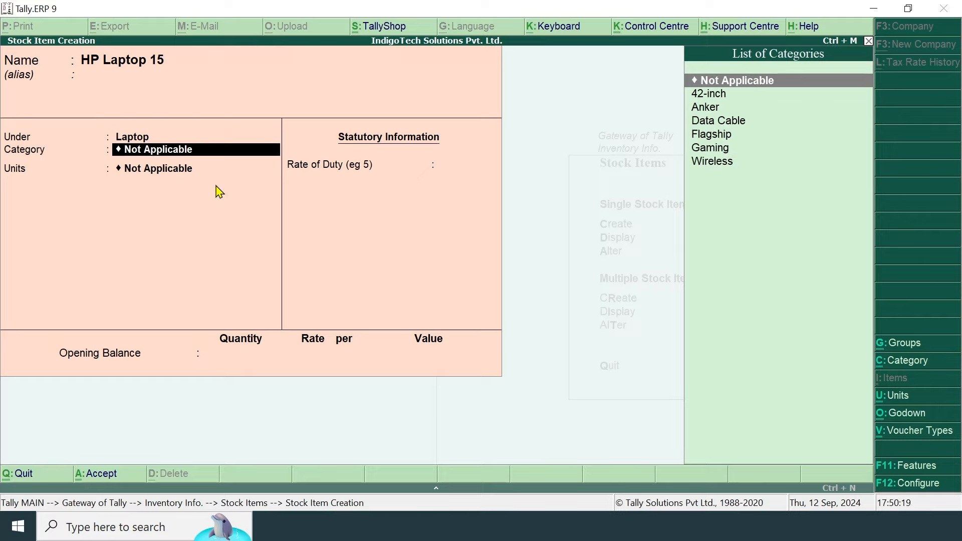
- Assign HP Laptop 15 the Gaming category and pcs as its unit, with a rate of duty of 0
key(Down)
key(Down)
key(Down)
key(Down)
key(Down)
key(Return)
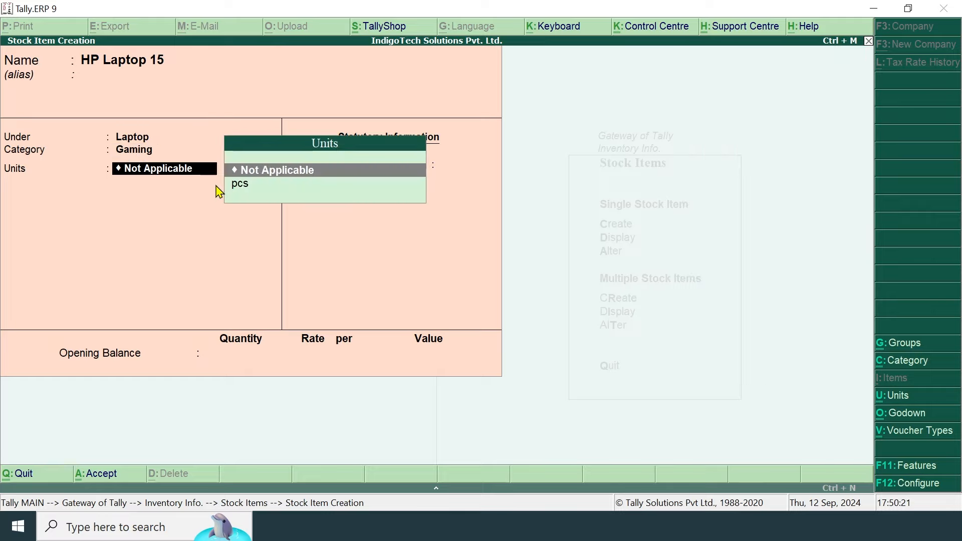
key(Down)
key(Return)
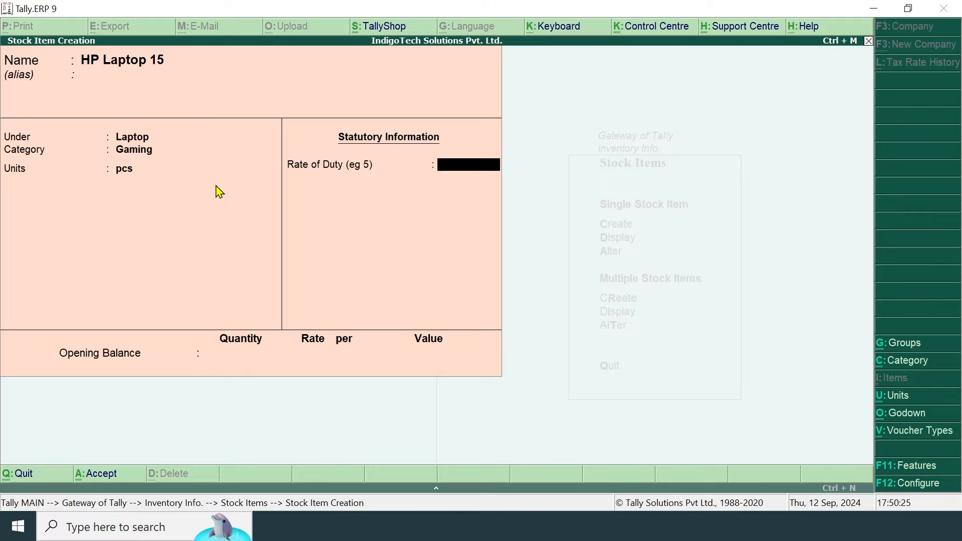
key(Return)
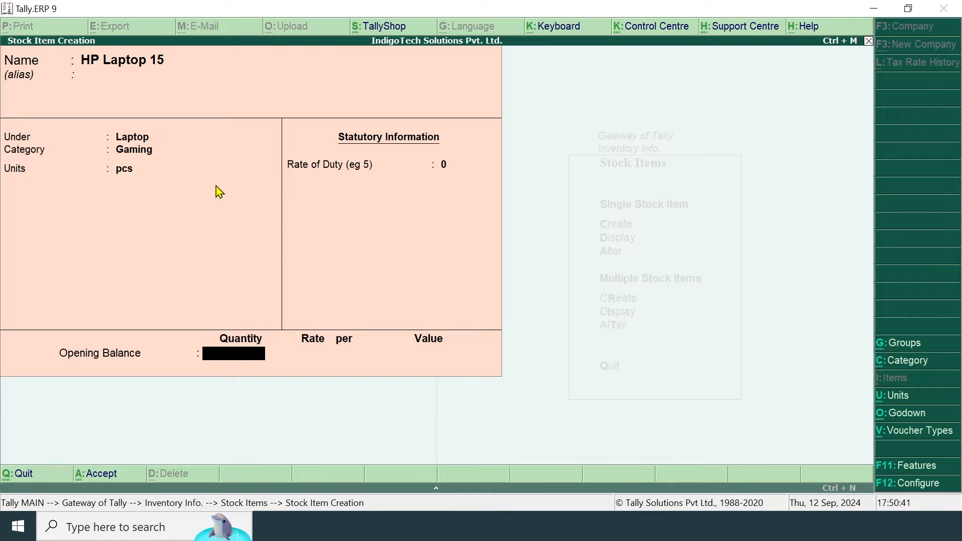
- Enter an opening quantity of 15 pcs for HP Laptop 15 and allocate all of it to the Warehouse godown
text(15)
key(Return)
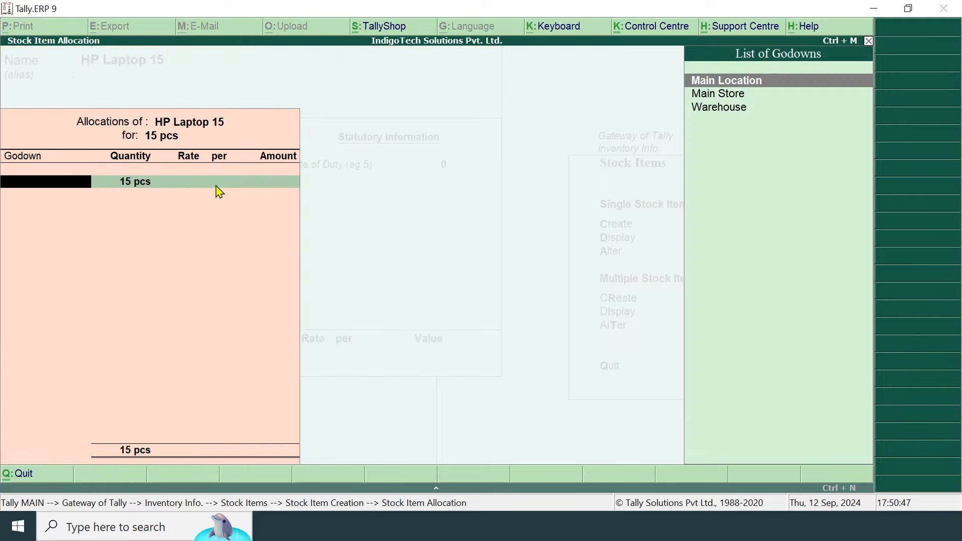
key(Down)
key(Down)
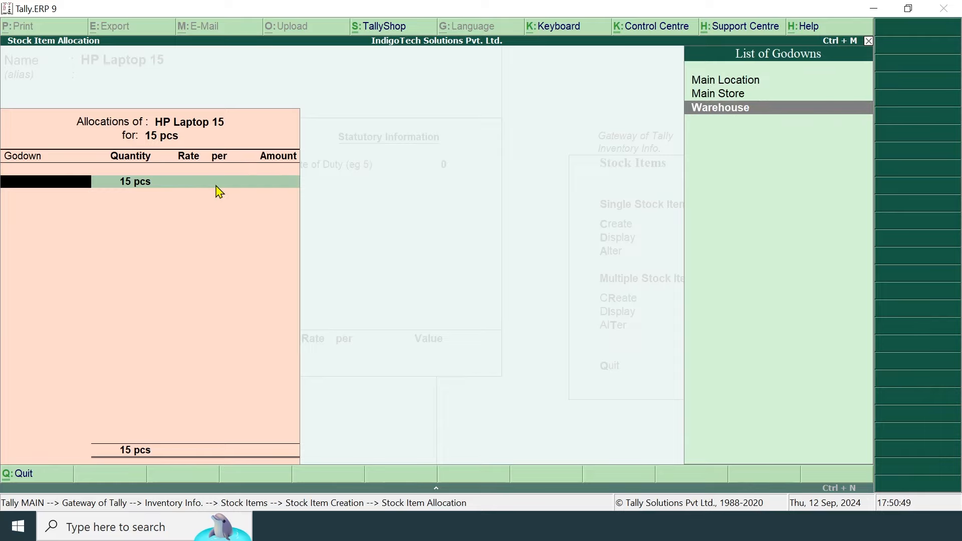
key(Return)
key(Return)
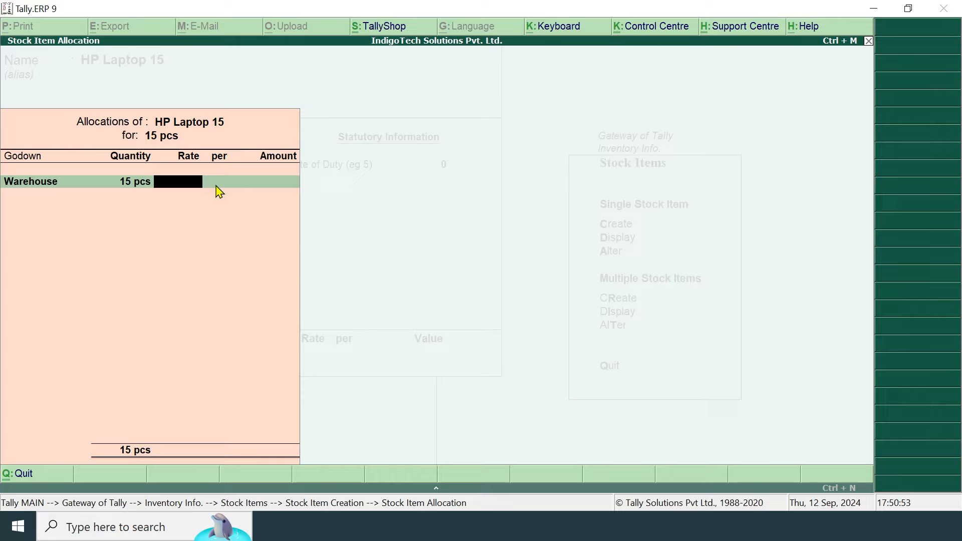
- Set the opening rate of HP Laptop 15 to 45000 per pcs and save the stock item
text(45000)
key(Return)
key(Return)
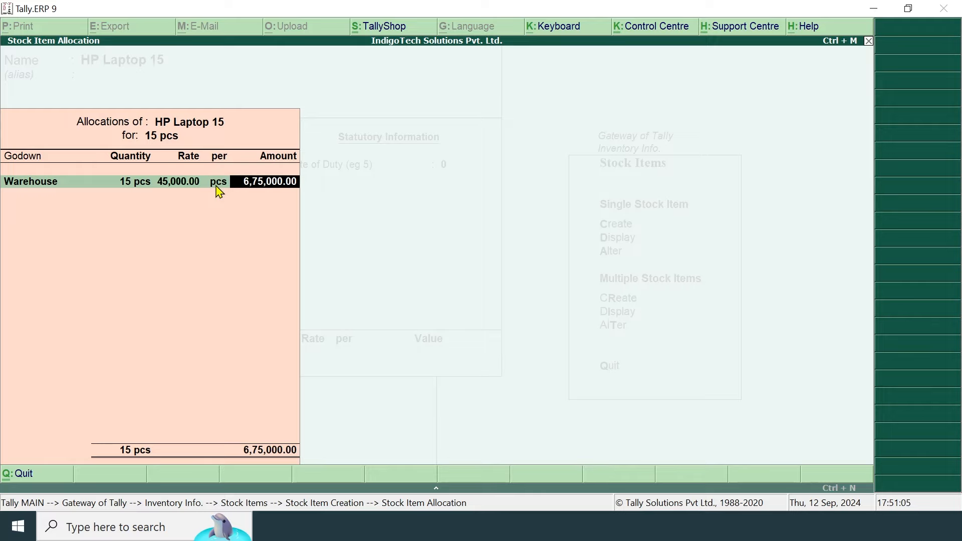
key(Return)
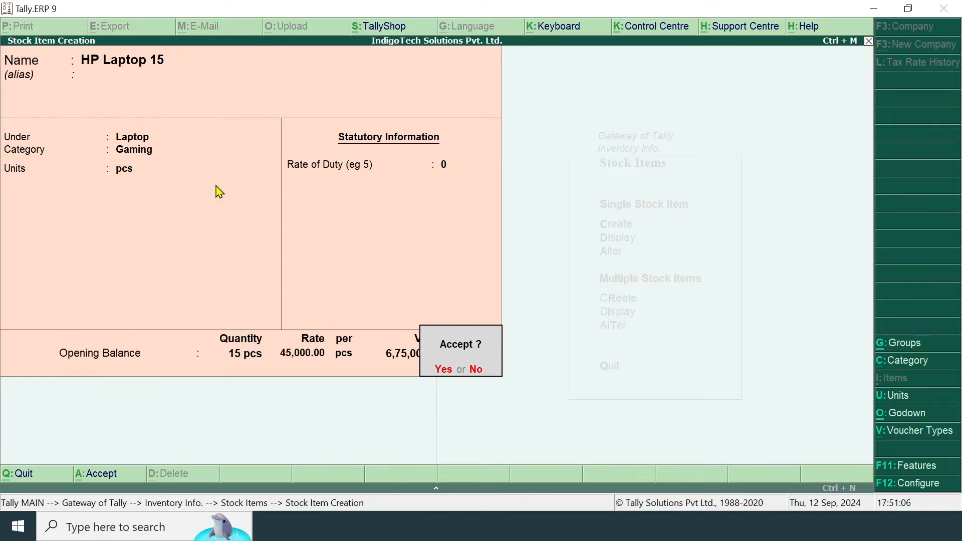
key(Return)
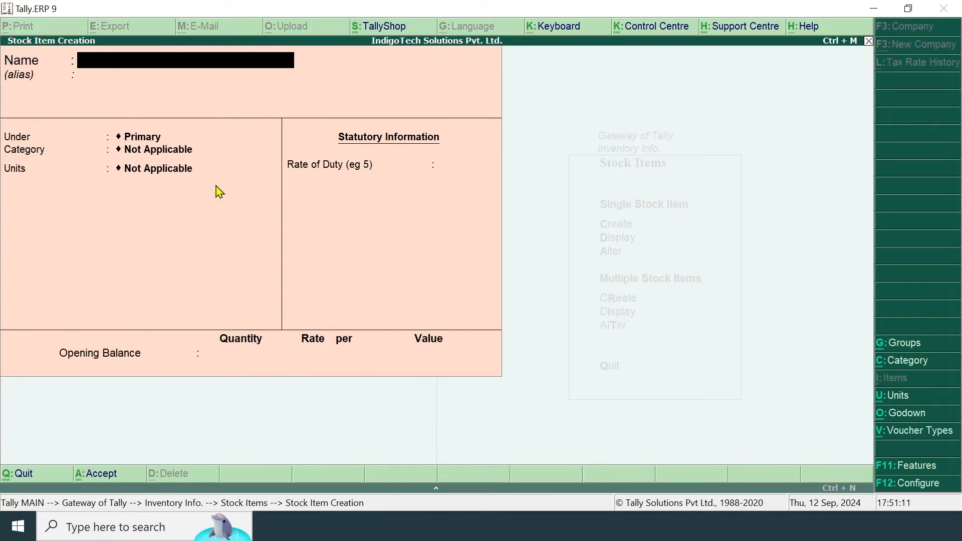
- Name the new stock item Samsung Galaxy S23, without an alias, and place it under the Mobiles Phones group
text(Samsung Galaxy S23)
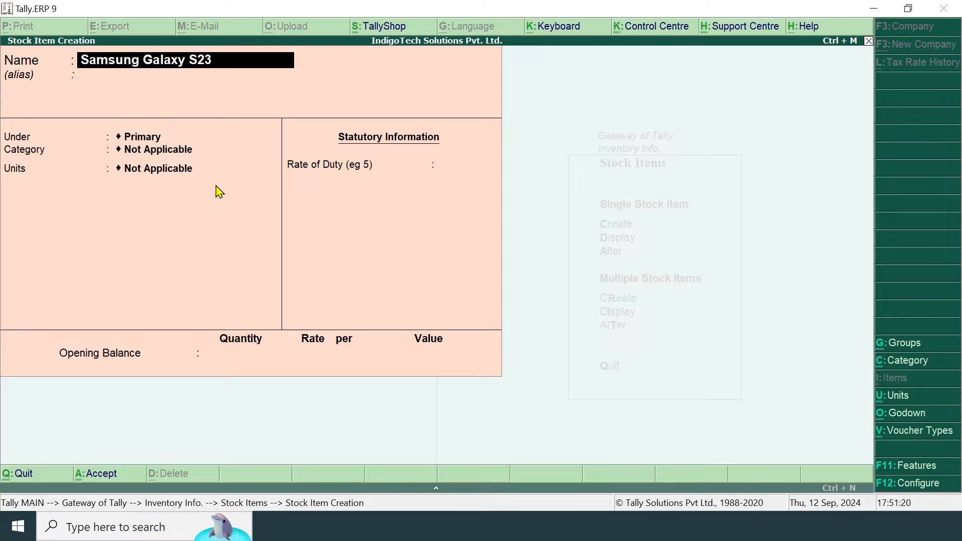
key(Return)
key(Return)
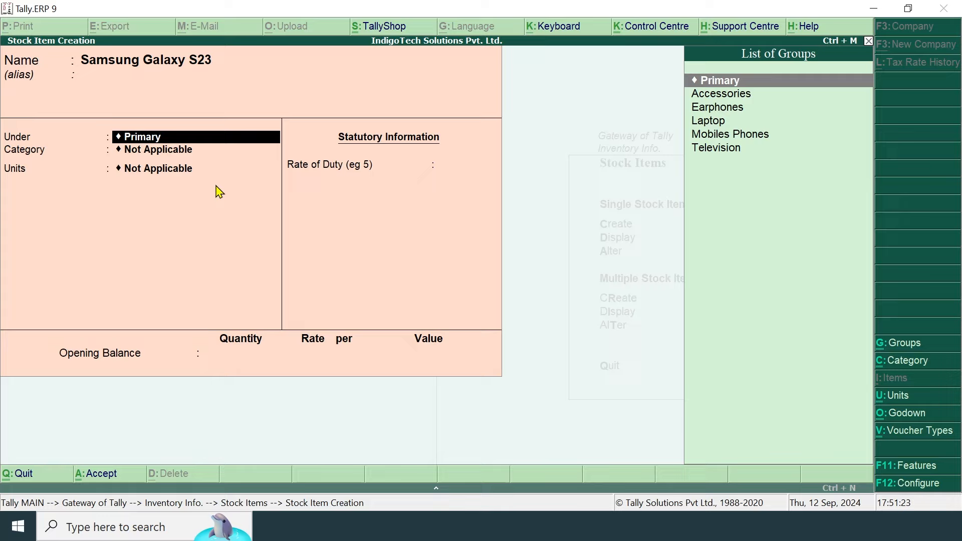
key(Down)
key(Down)
key(Down)
key(Down)
key(Return)
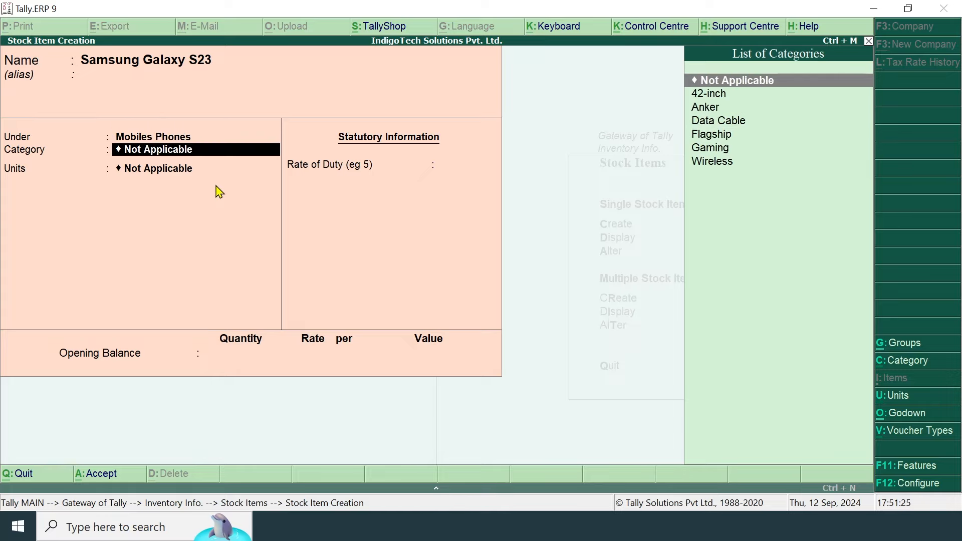
- Assign Samsung Galaxy S23 the Flagship category and pcs as its unit, with a rate of duty of 0
key(Down)
key(Down)
key(Down)
key(Down)
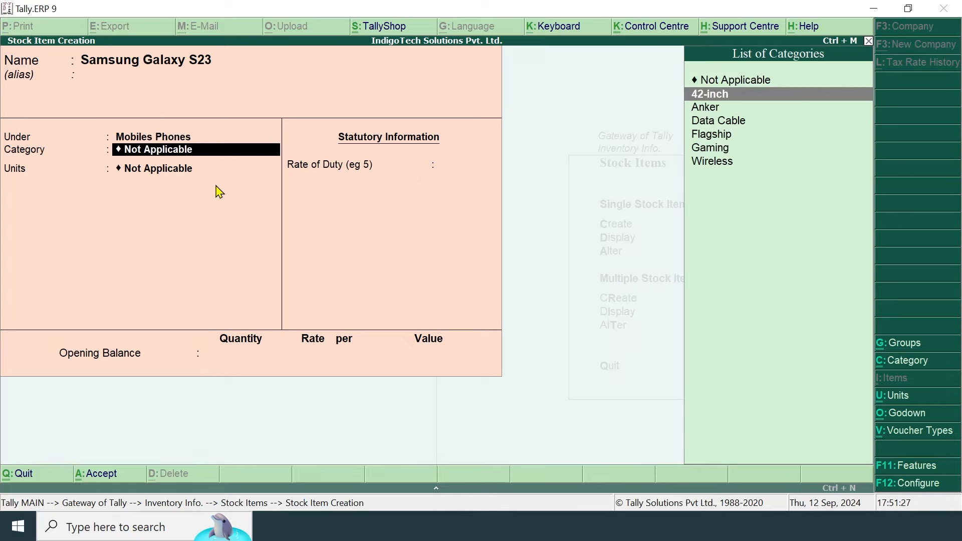
key(Return)
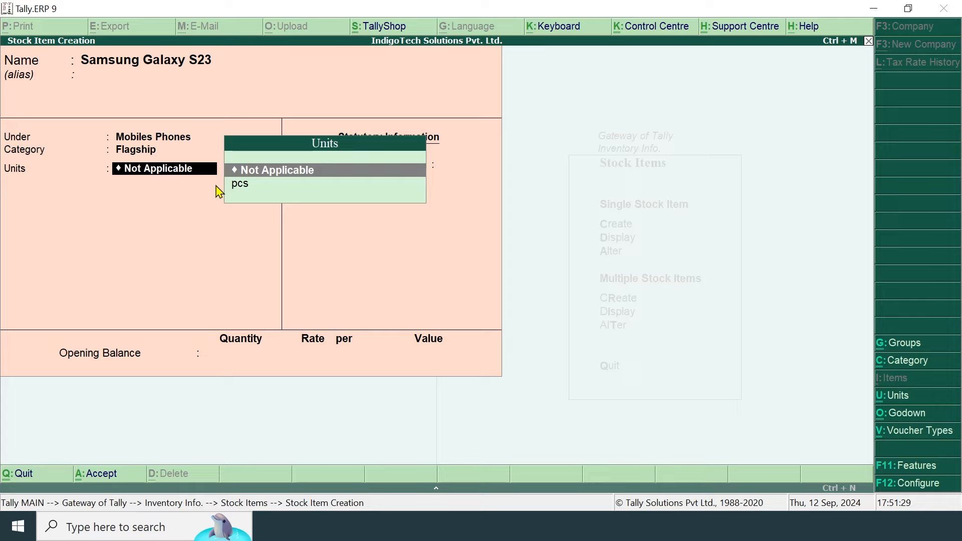
key(Down)
key(Return)
key(Return)
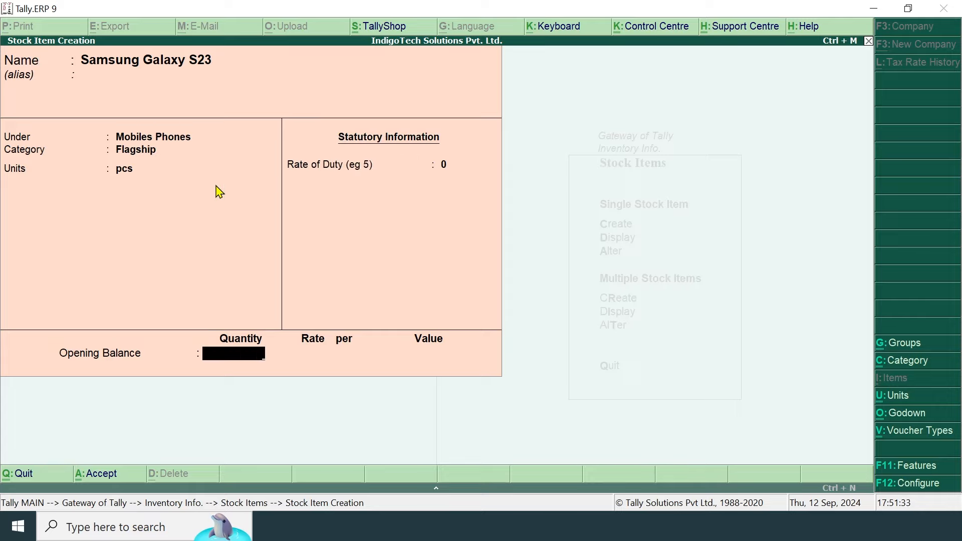
- Enter an opening quantity of 20 pcs for Samsung Galaxy S23 and allocate all of it to the Main Store godown
text(20)
key(Return)
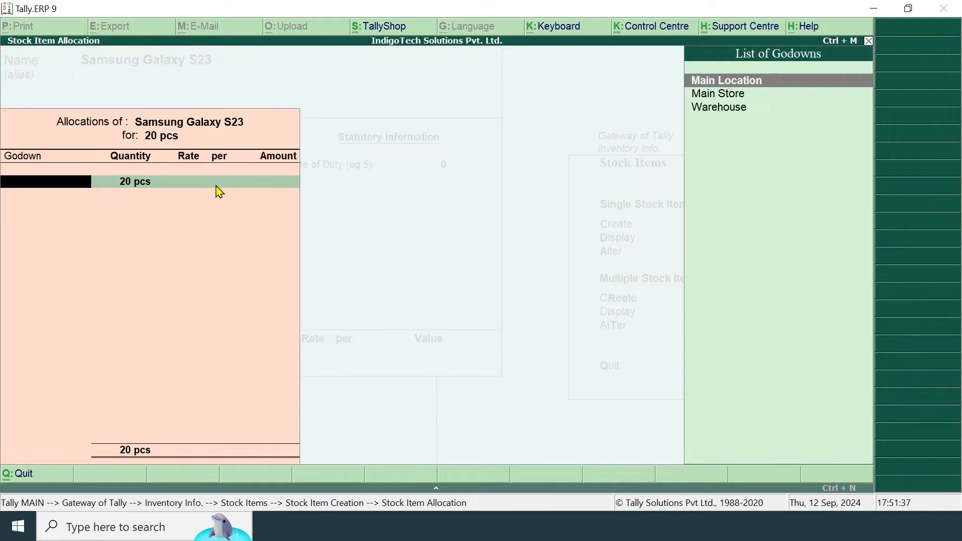
key(Down)
key(Return)
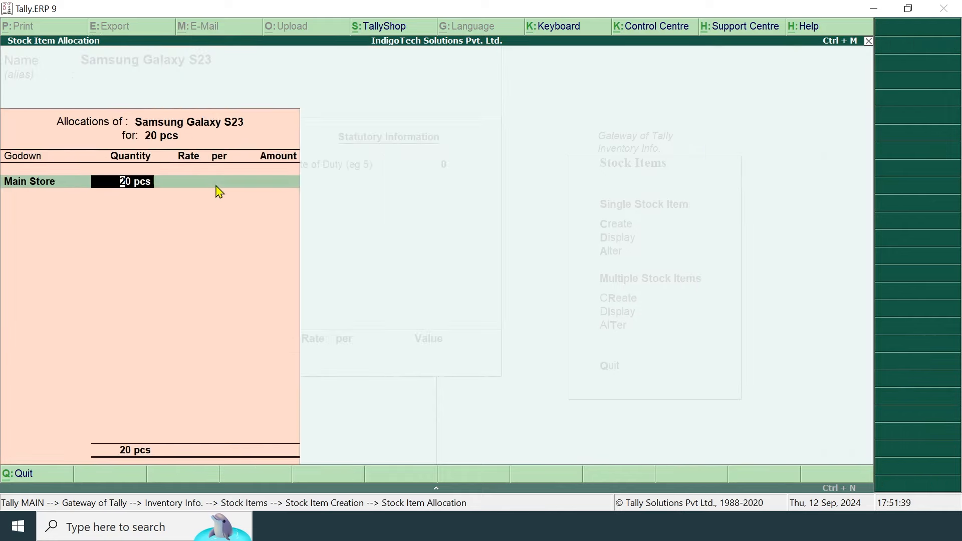
key(Return)
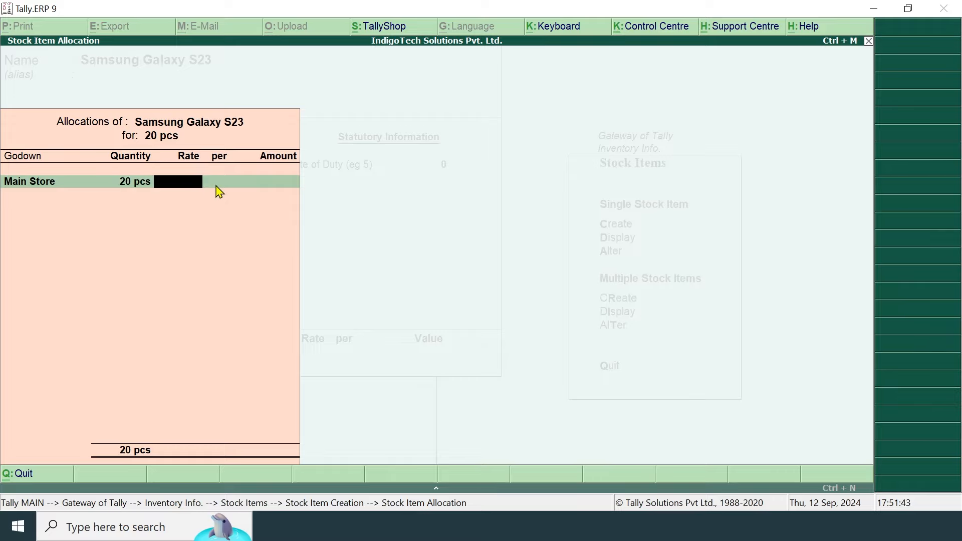
- Set the opening rate of Samsung Galaxy S23 to 40000 per pcs and save the stock item
text(550000)
key(BackSpace)
key(BackSpace)
key(BackSpace)
key(BackSpace)
key(BackSpace)
key(BackSpace)
text(40000)
key(Return)
key(Return)
key(Return)
key(Return)
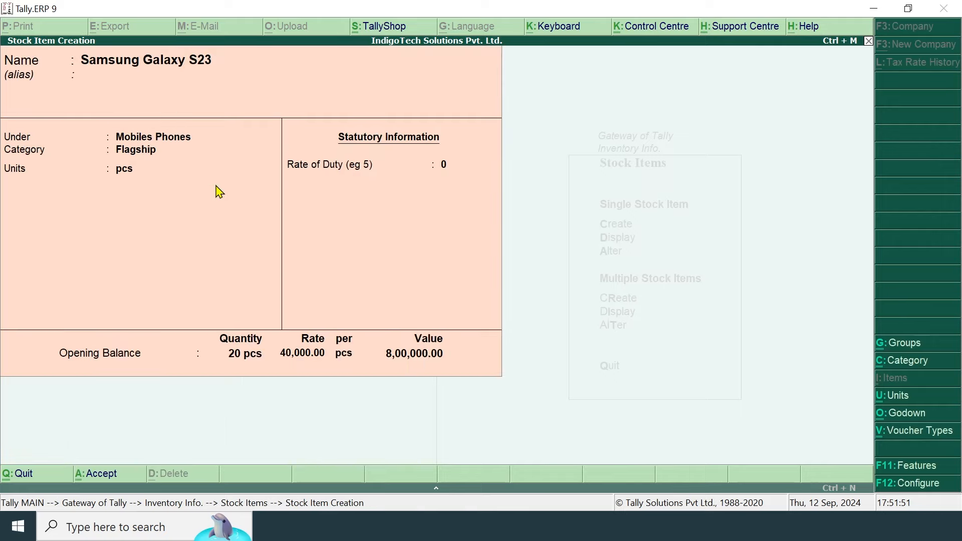
key(Return)
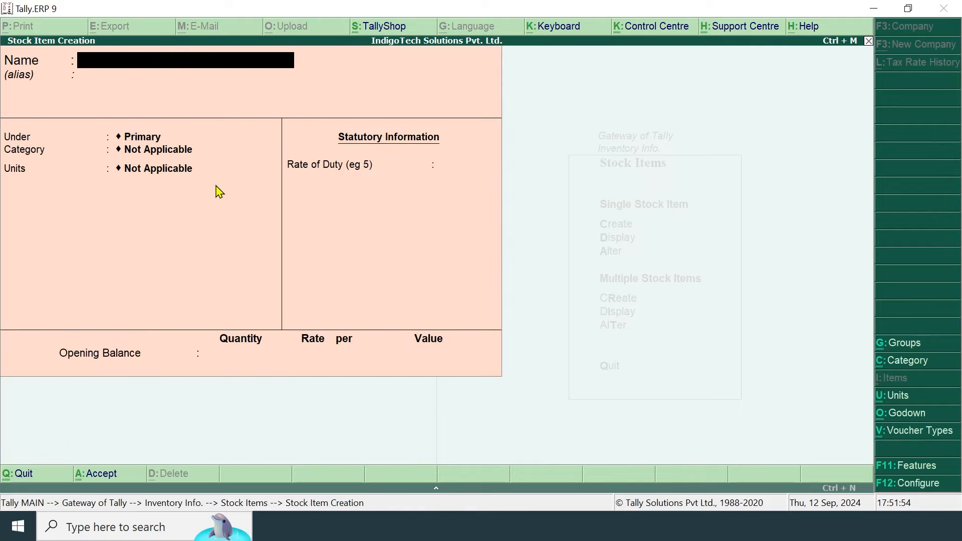
- Name the new stock item LG LED Tv, without an alias, and place it under the Television group
text(LG LED Tv)
key(Return)
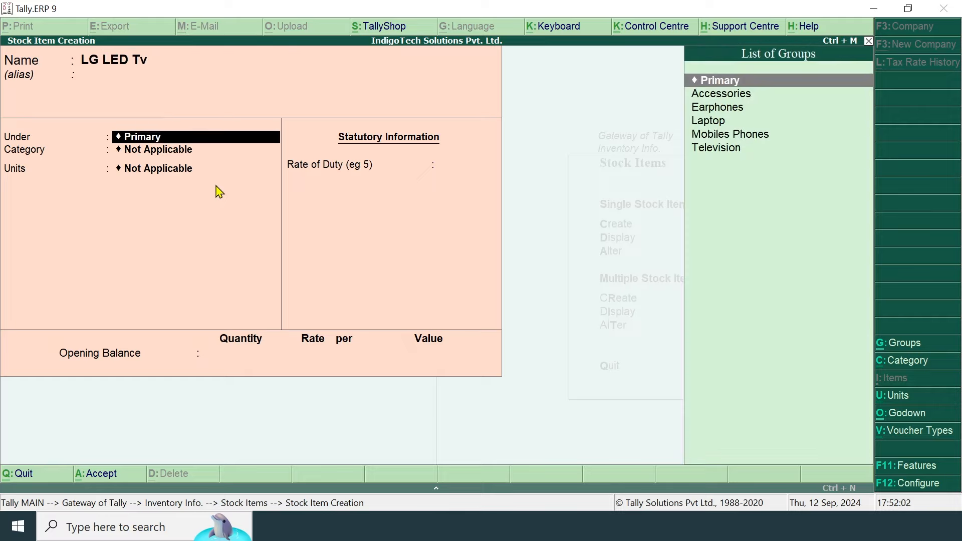
key(Down)
key(Down)
key(Down)
key(Down)
key(Down)
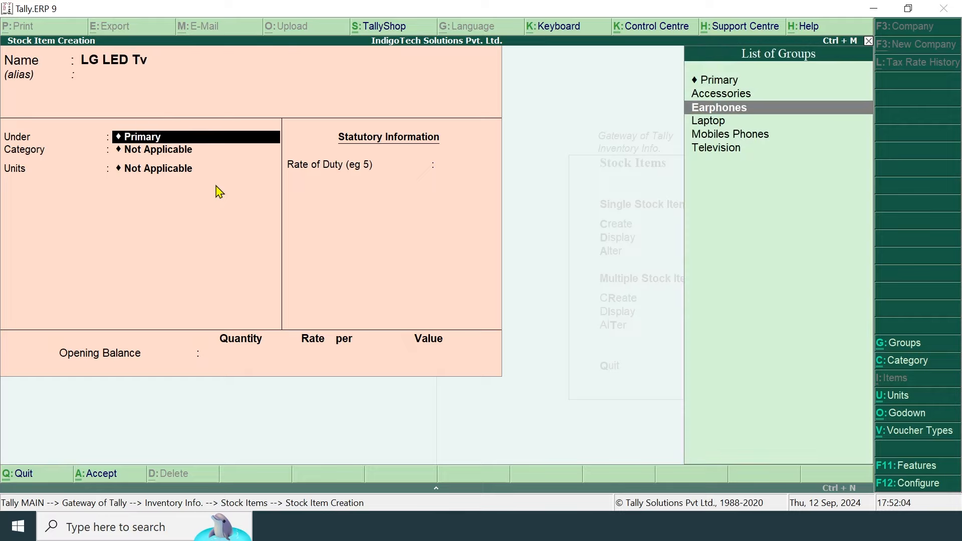
key(Return)
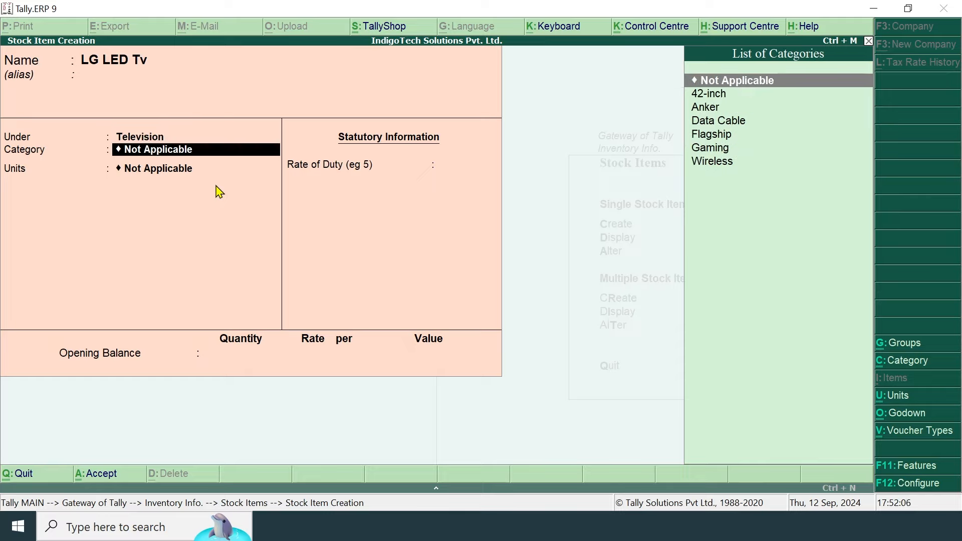
- Assign LG LED Tv the 42-inch category and pcs as its unit, with a rate of duty of 0
key(Down)
key(Return)
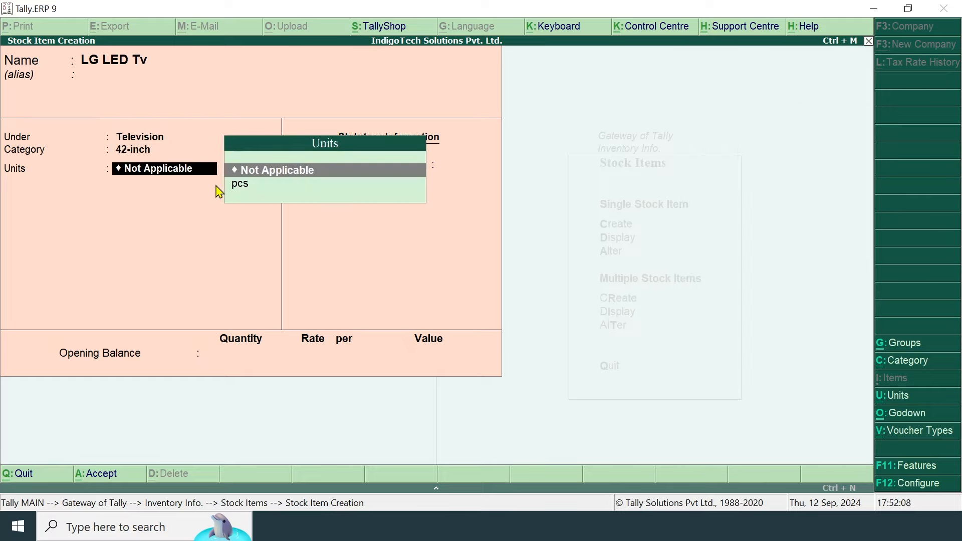
key(Down)
key(Return)
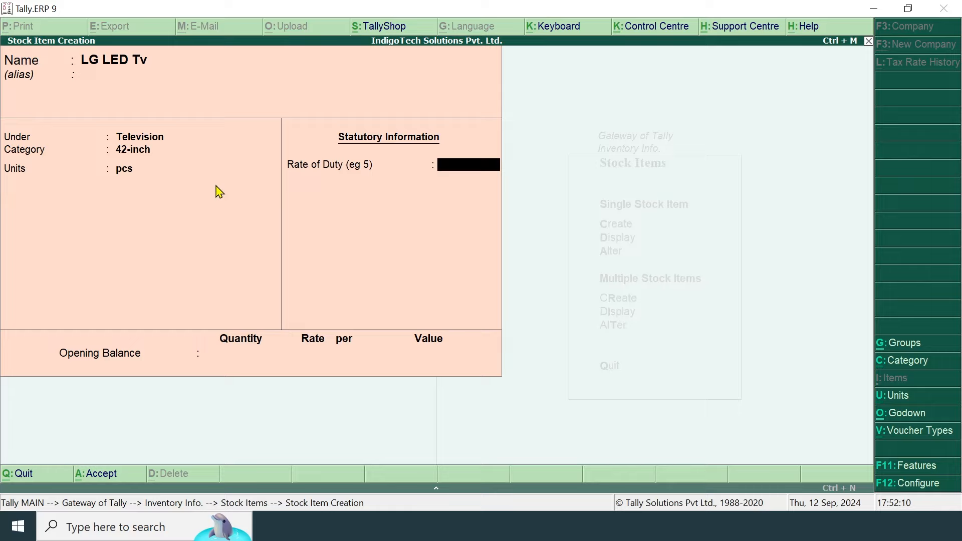
key(Return)
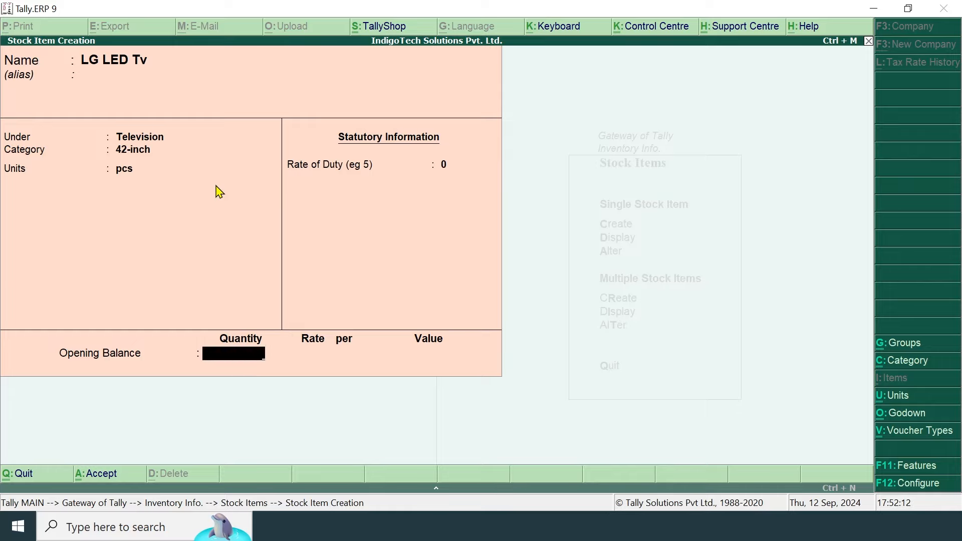
- Enter an opening quantity of 5 pcs for LG LED Tv and allocate all of it to the Main Store godown
text(5)
key(Return)
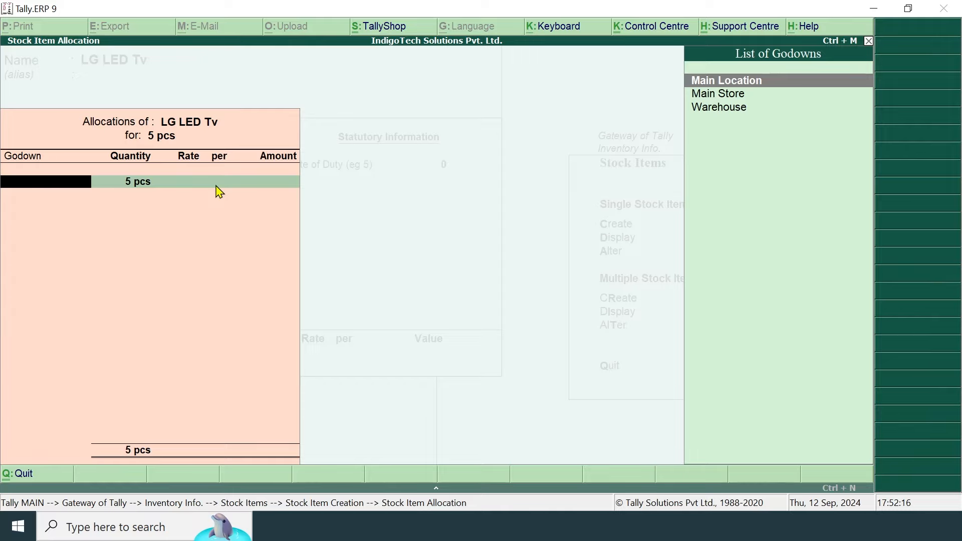
key(Down)
key(Down)
key(Up)
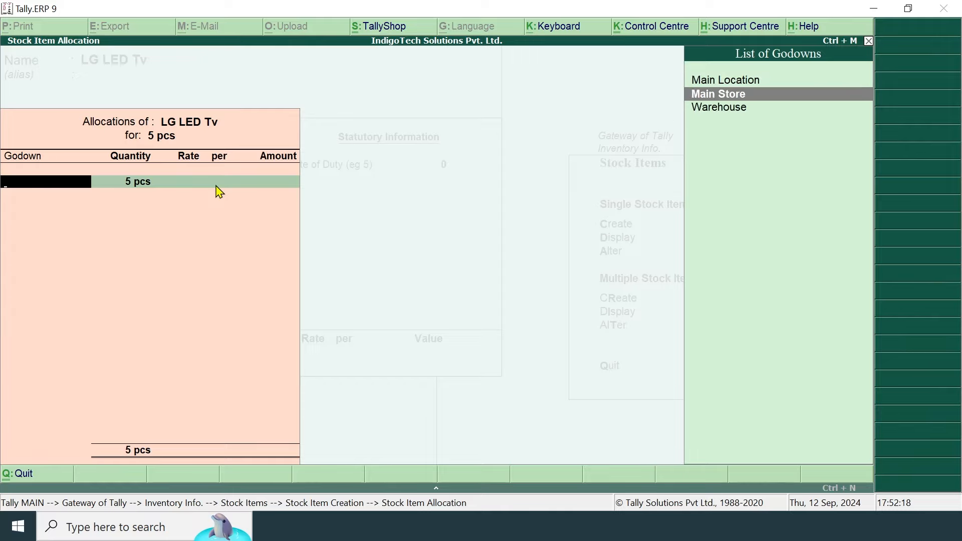
key(Return)
key(Return)
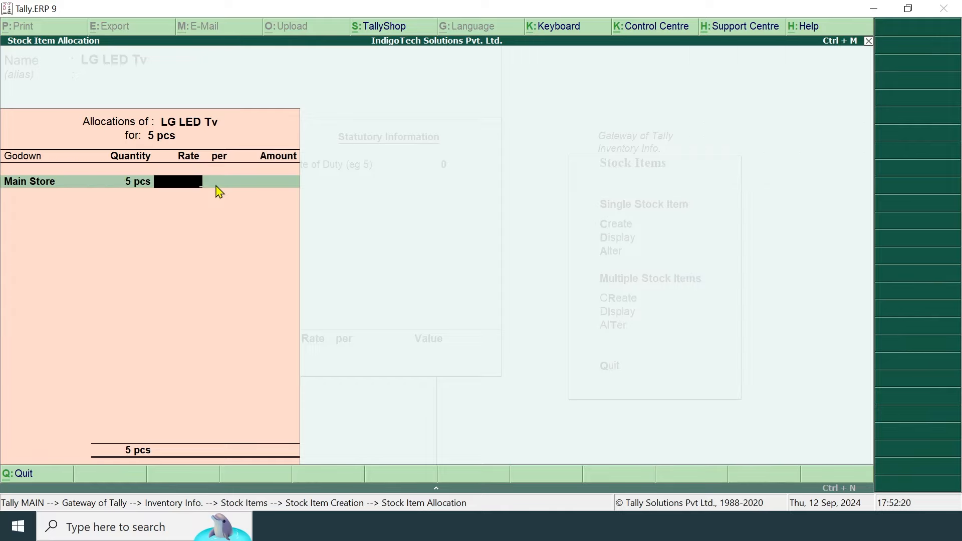
- Set the opening rate of LG LED Tv to 15000 per pcs and save the stock item
text(15000)
key(Return)
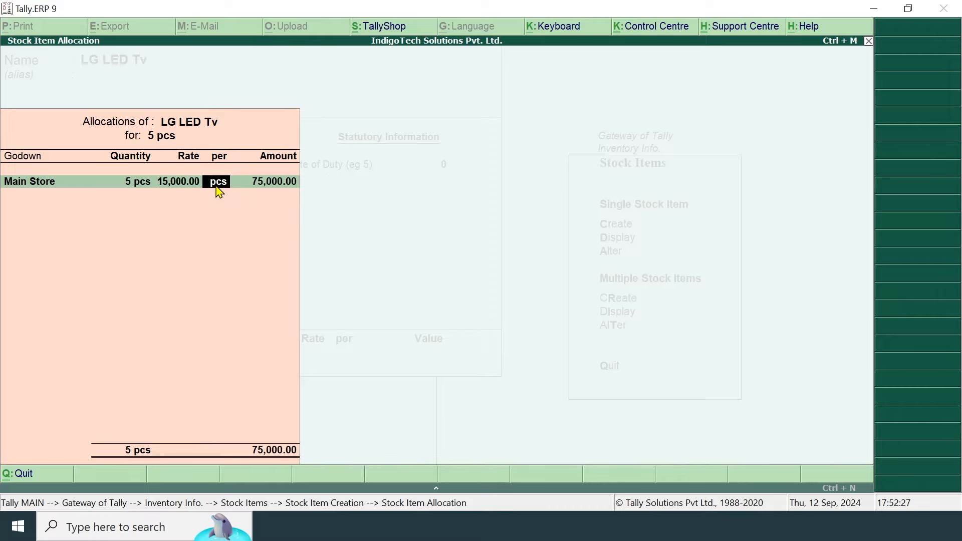
key(Return)
key(Return)
key(Return)
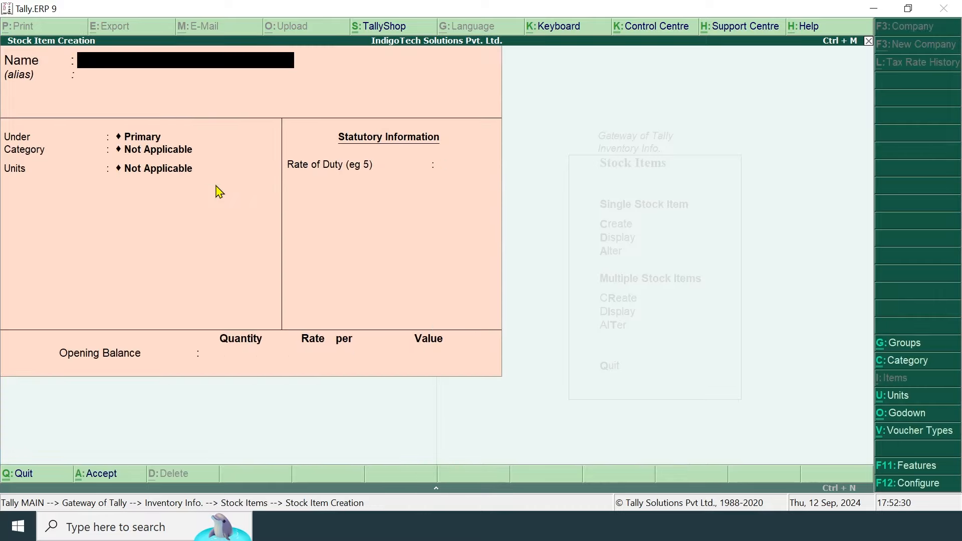
- Name the new stock item Apple Airpods Pro, without an alias, and place it under the Earphones group
text(Apple Airpods Pro)
key(Return)
key(Return)
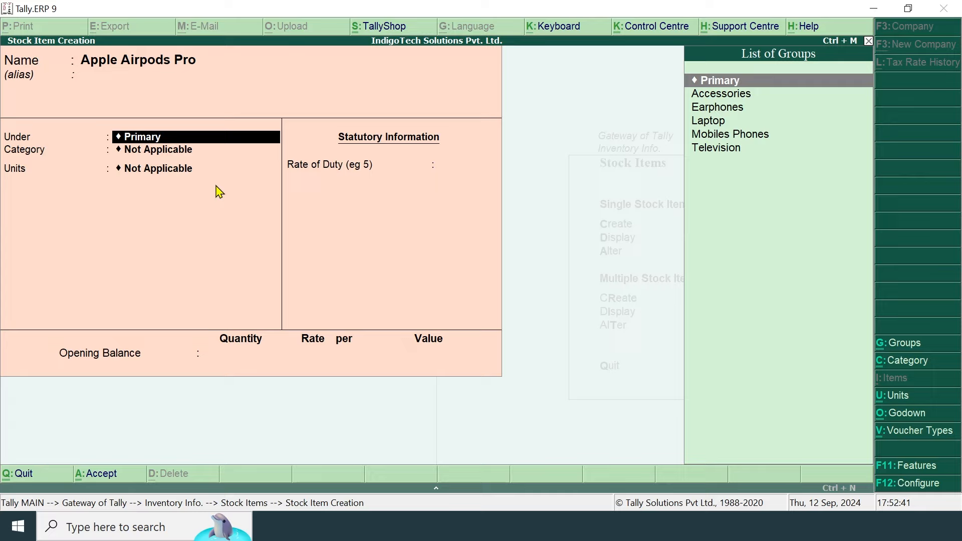
key(Down)
key(Down)
key(Return)
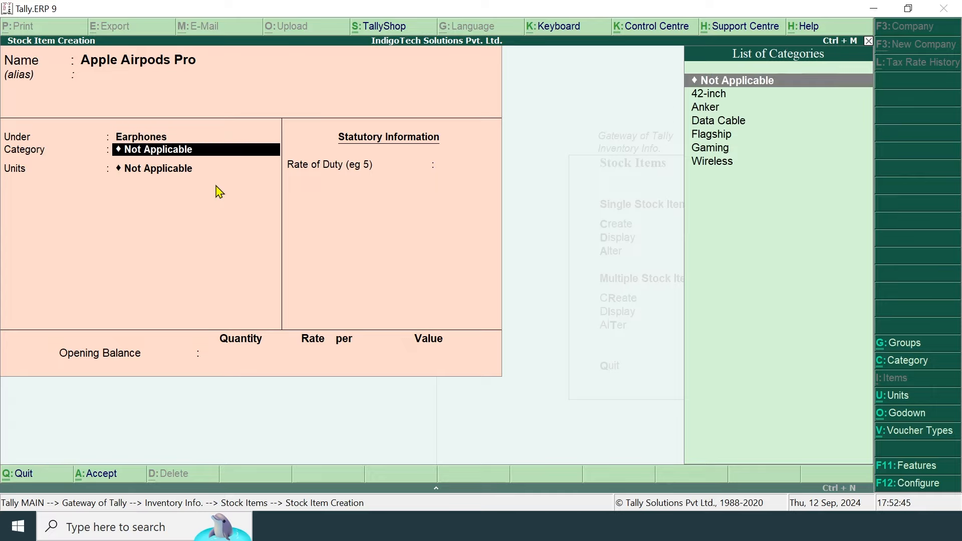
- Assign Apple Airpods Pro the Wireless category and pcs as its unit, with a rate of duty of 0
key(Down)
key(Down)
key(Down)
key(Down)
key(Down)
key(Down)
key(Return)
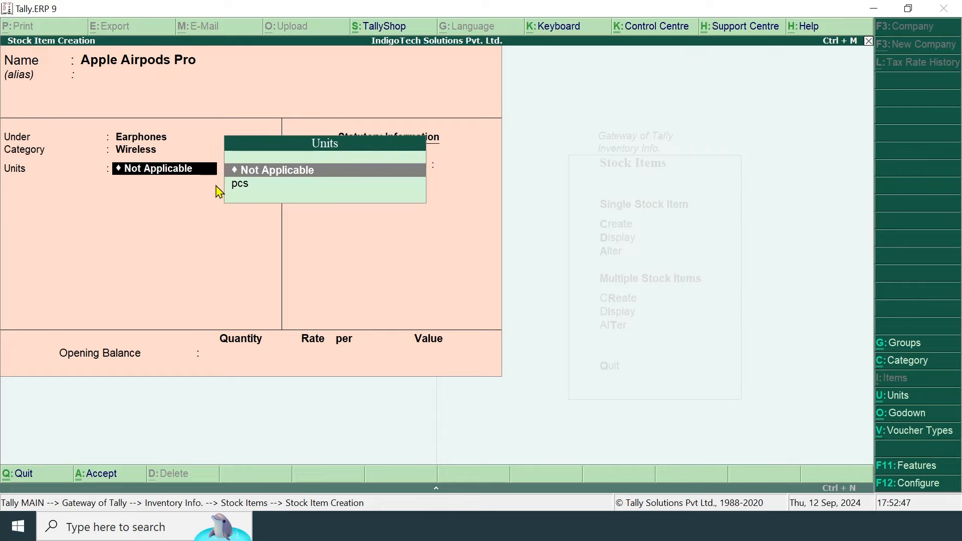
key(Down)
key(Return)
key(Return)
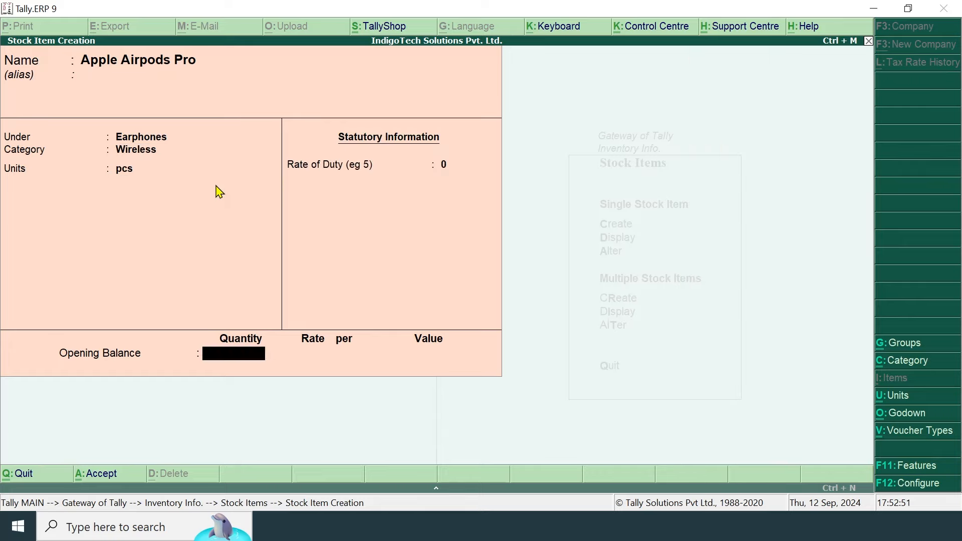
- Enter an opening quantity of 30 pcs for Apple Airpods Pro and allocate all of it to the Main Store godown
text(30)
key(Return)
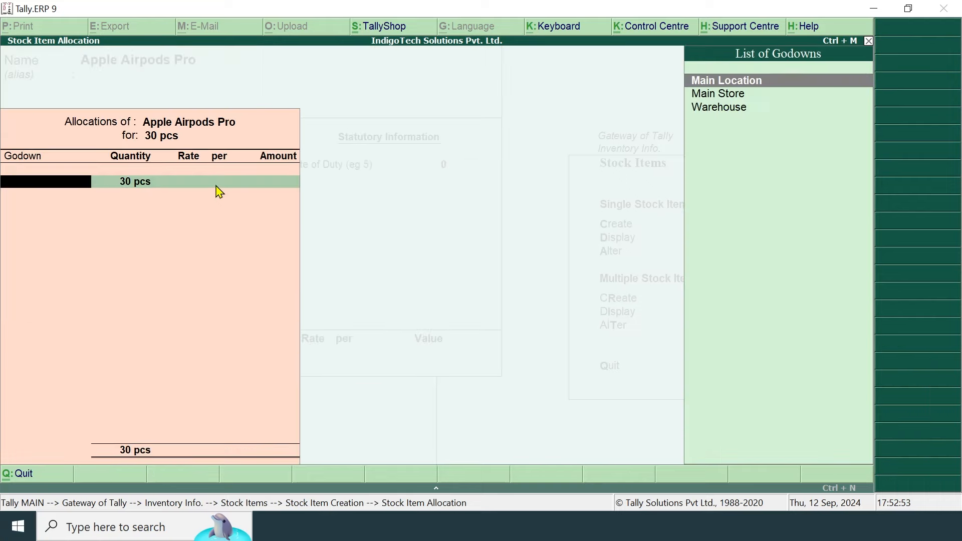
key(Down)
key(Return)
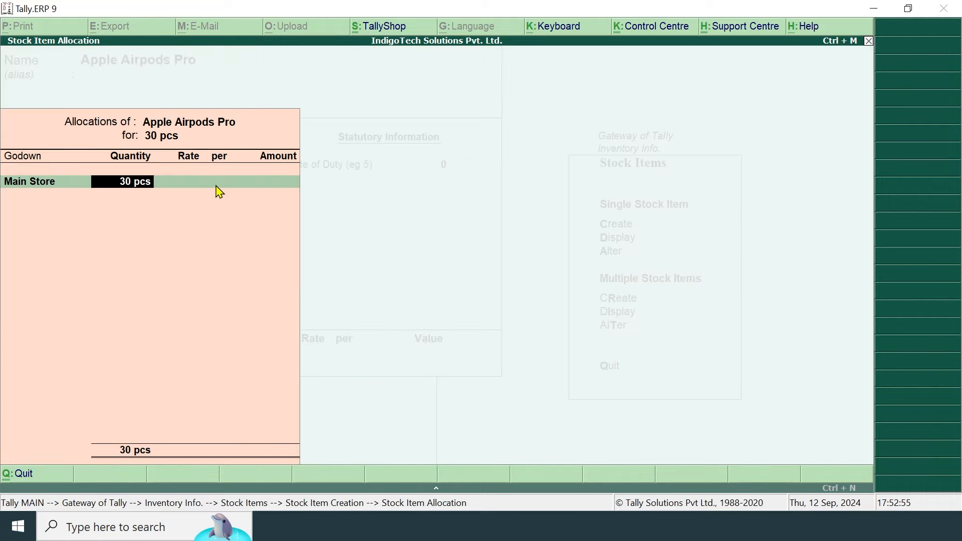
key(Return)
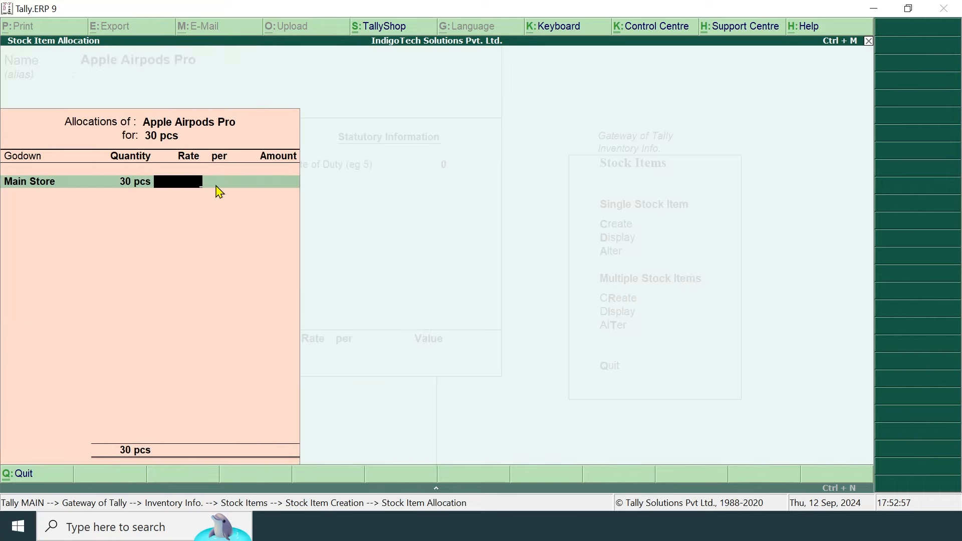
- Set the opening rate of Apple Airpods Pro to 15000 per pcs and save the stock item
text(15000)
key(Return)
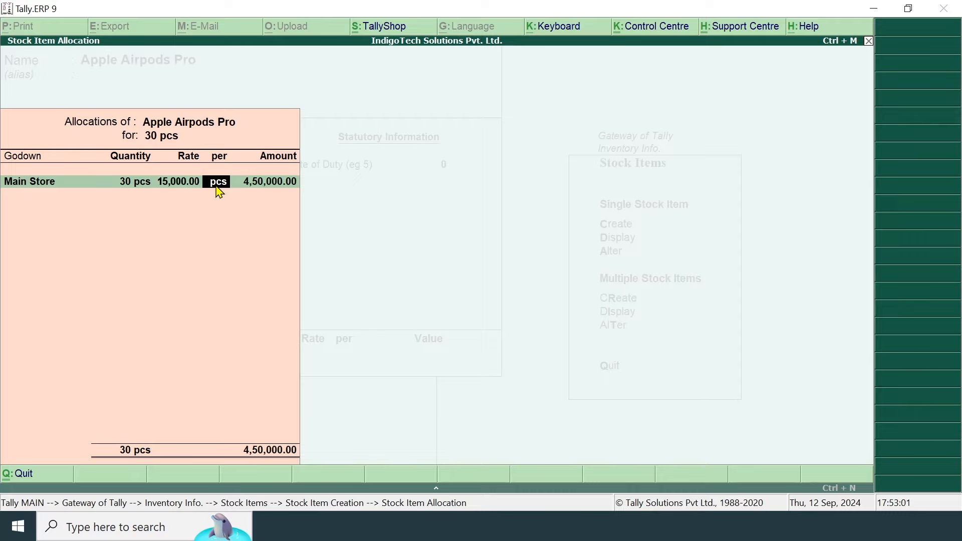
key(Return)
key(Return)
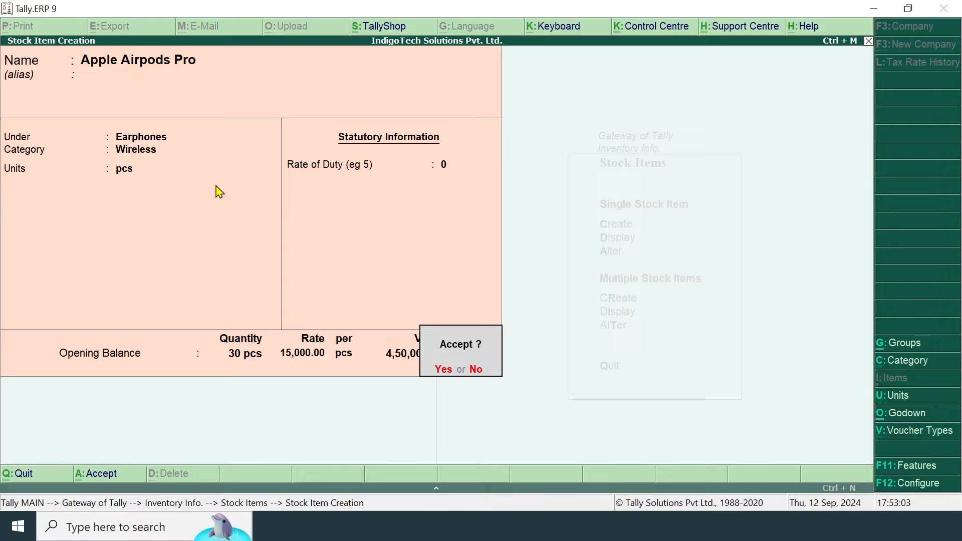
key(Return)
- Name the new stock item Power Bank 1000mAh, without an alias, and place it under the Accessories group
text(Power Bank)
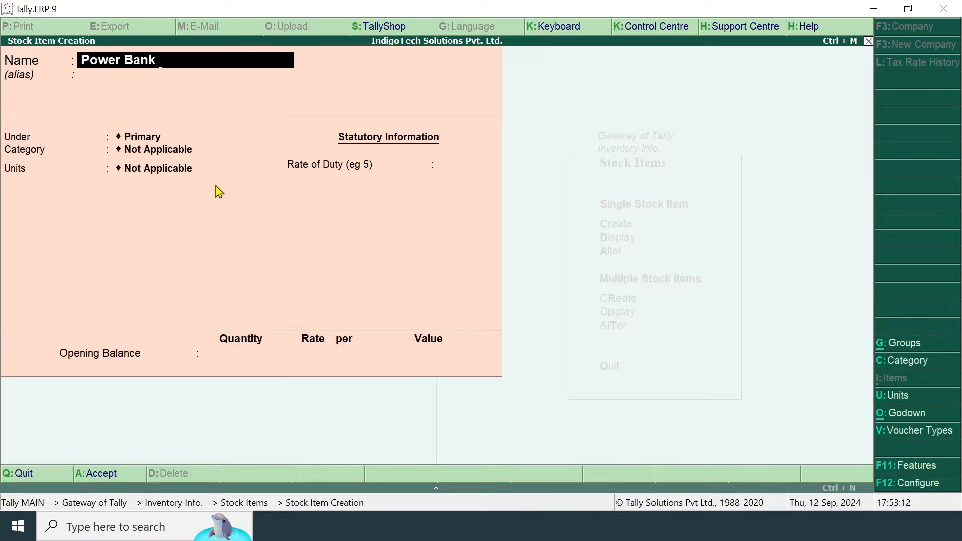
text( 1000mAh)
key(Return)
key(Return)
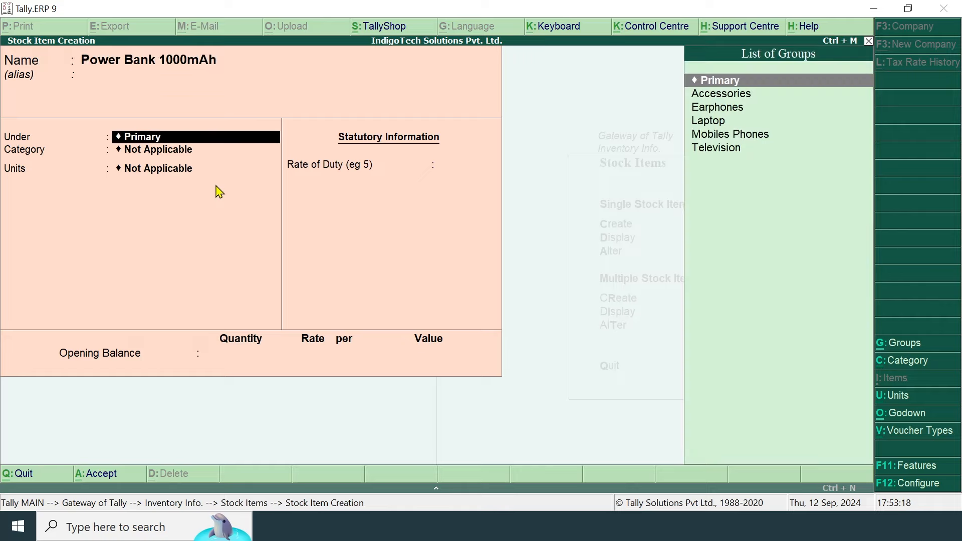
key(Down)
key(Down)
key(Down)
key(Down)
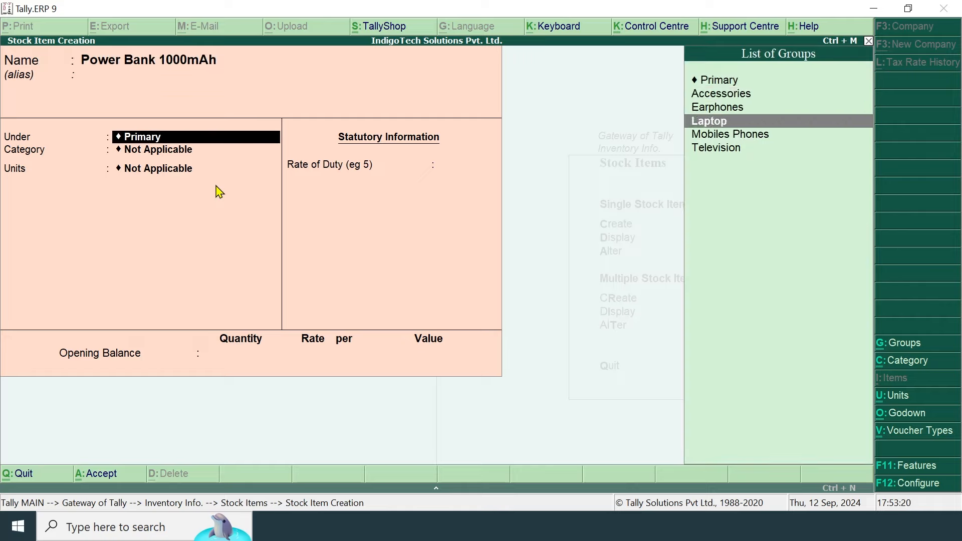
key(Up)
key(Up)
key(Up)
key(Return)
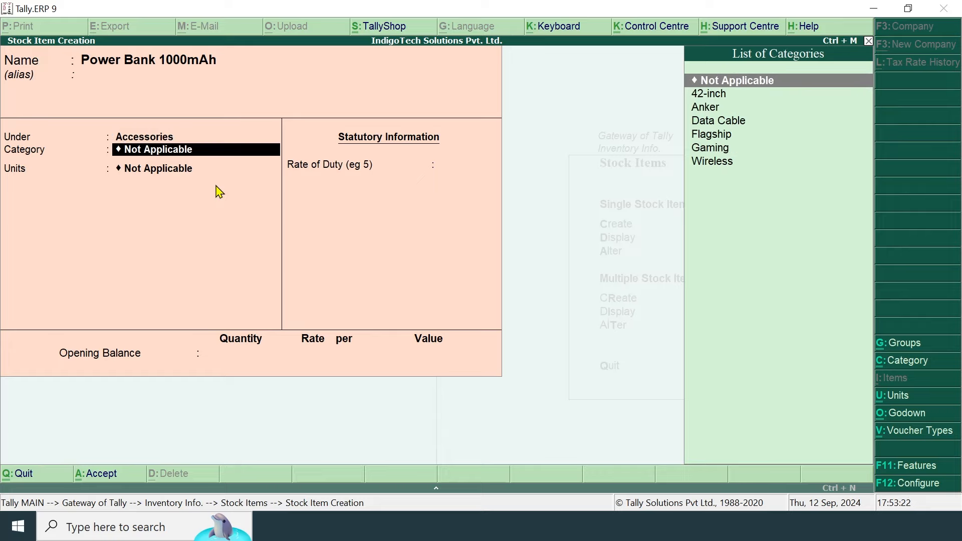
- Assign Power Bank 1000mAh the Anker category and pcs as its unit, with a rate of duty of 0
key(Down)
key(Down)
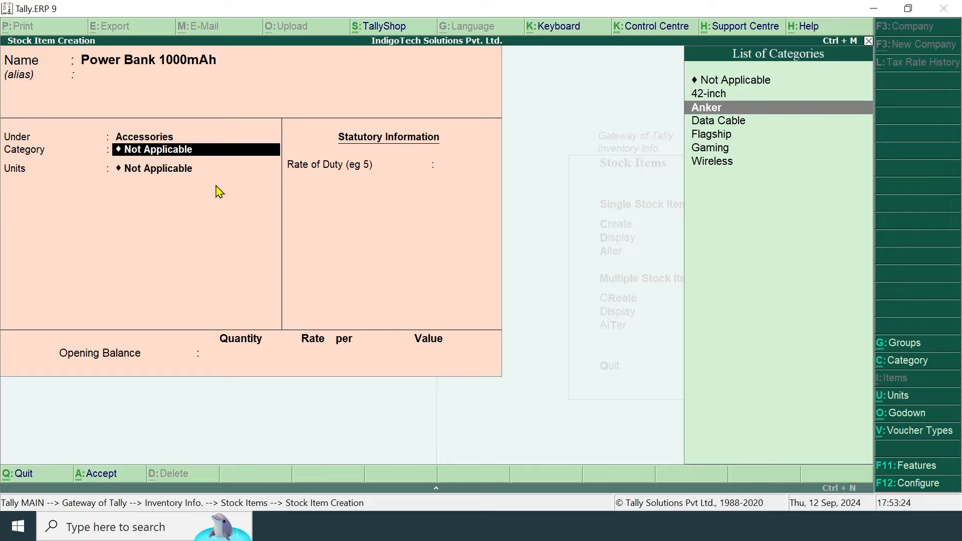
key(Return)
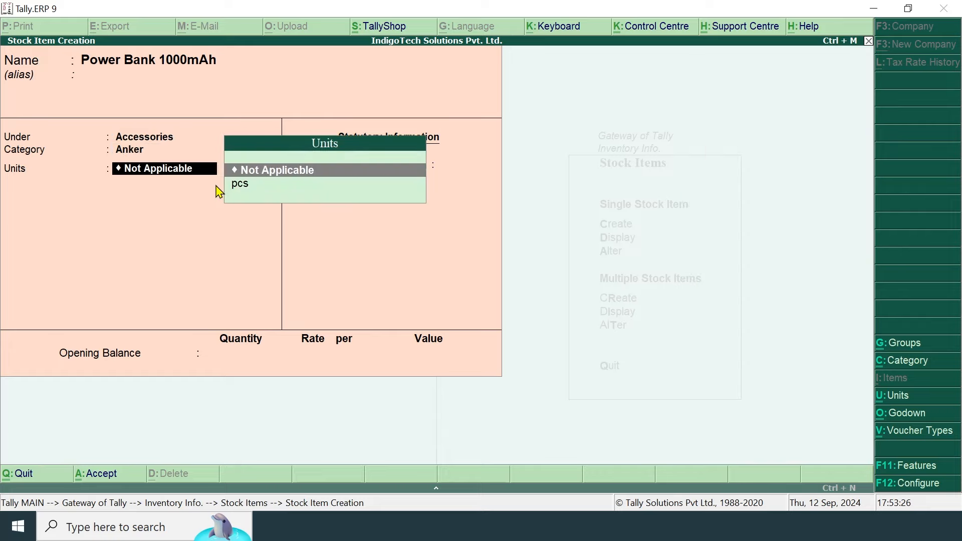
key(Down)
key(Return)
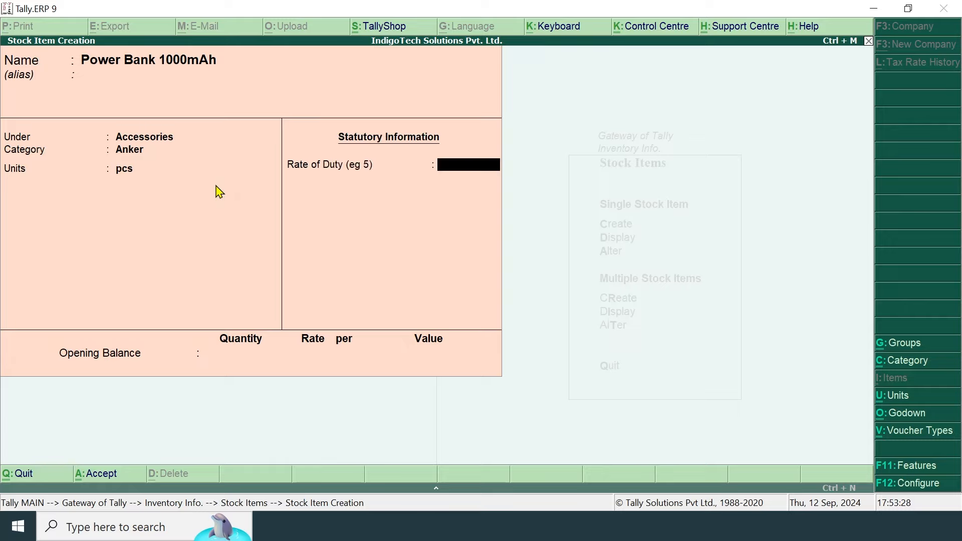
key(Return)
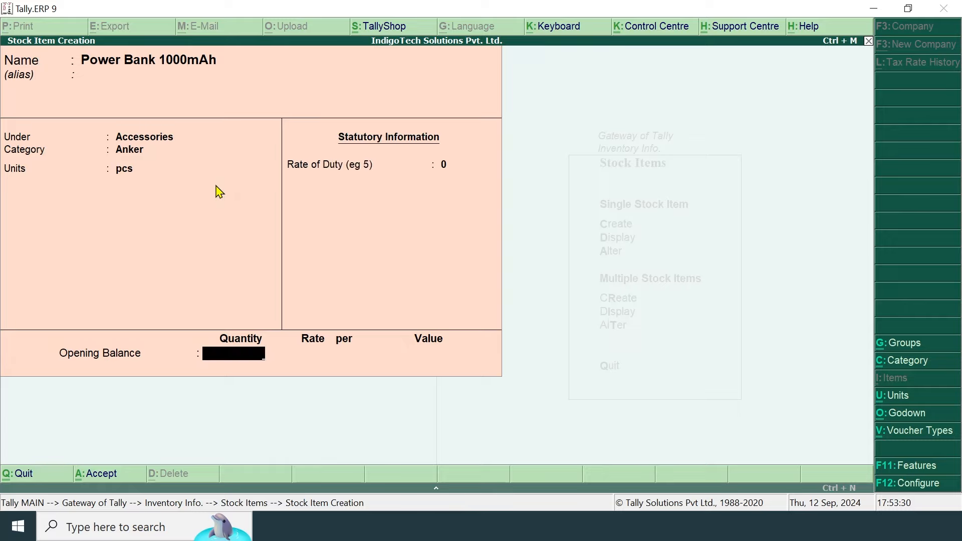
- Enter an opening quantity of 30 pcs for Power Bank 1000mAh and allocate all of it to the Main Location godown
text(30)
key(Return)
key(Return)
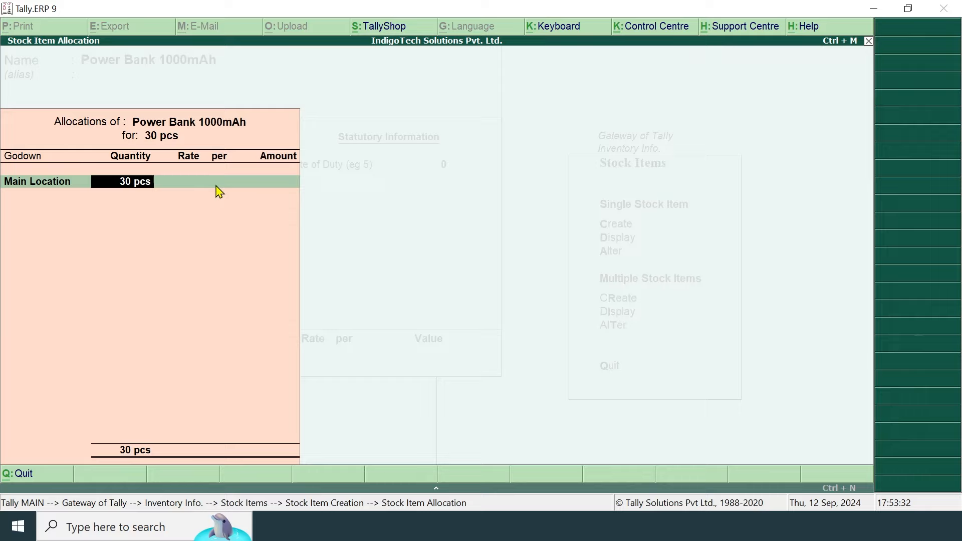
key(Return)
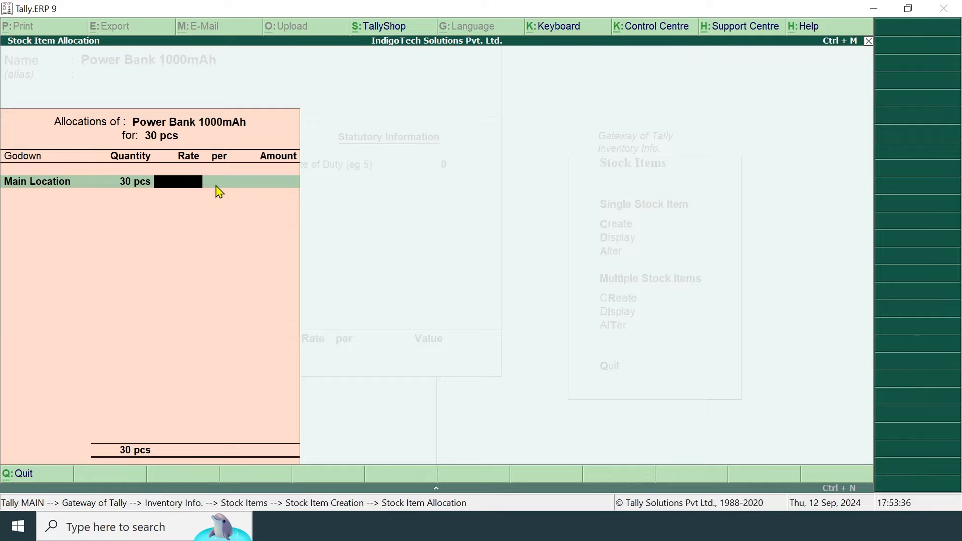
- Set the opening rate of Power Bank 1000mAh to 1500 per pcs and save the stock item
text(1500)
key(Return)
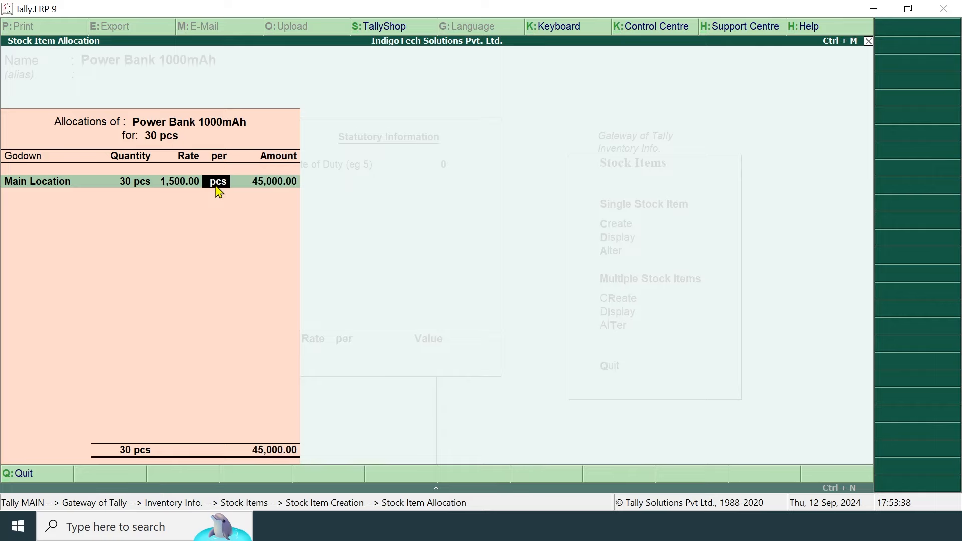
key(Return)
key(Return)
key(Return)
key(Return)
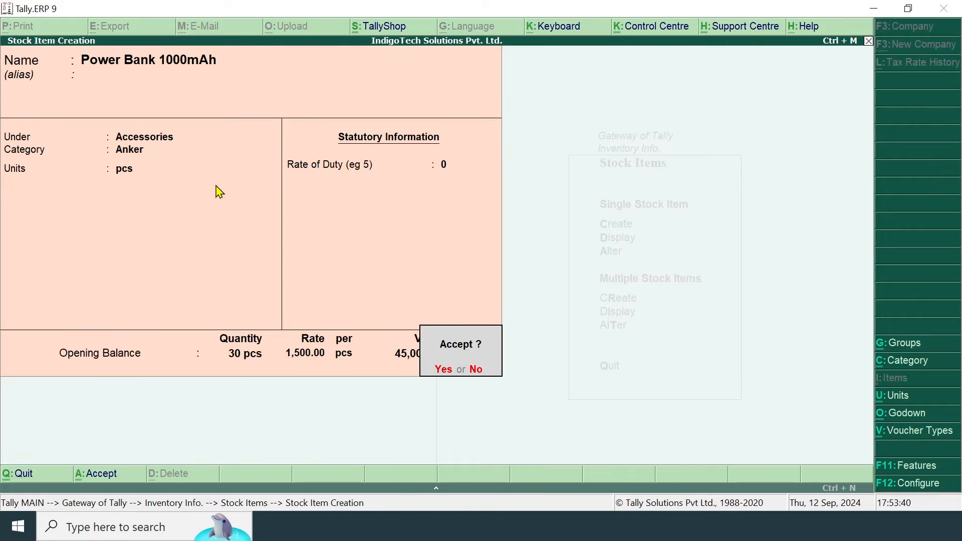
key(Return)
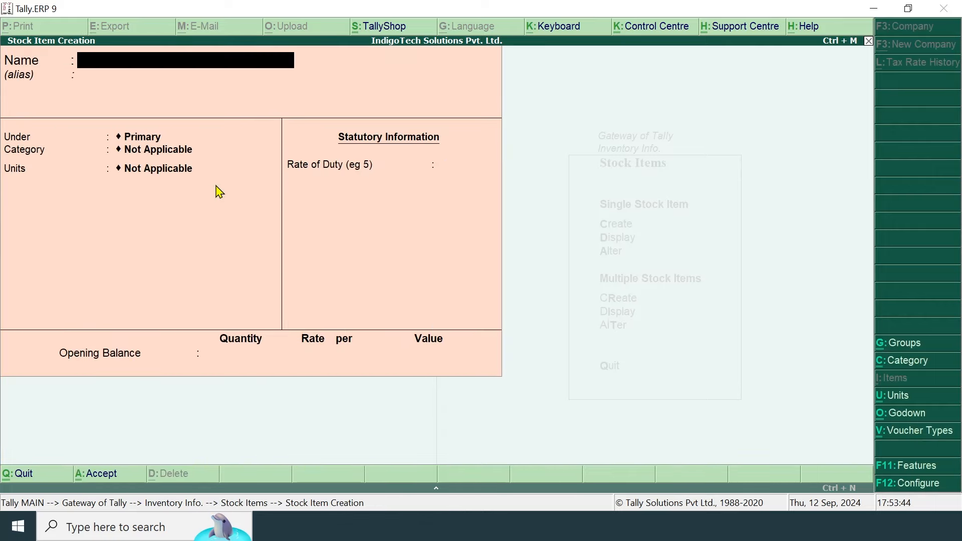
text(HDMI Cable)
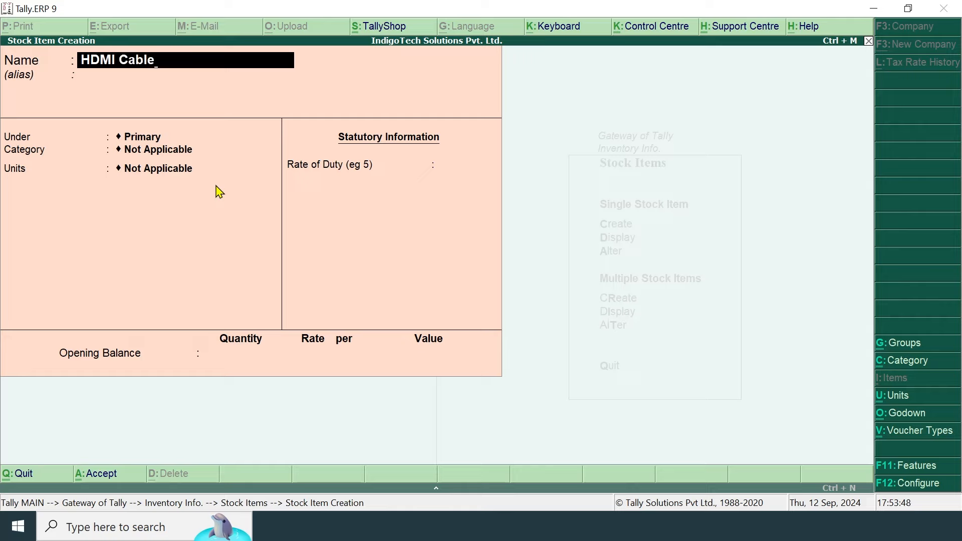
text( 5m)
key(Return)
key(Return)
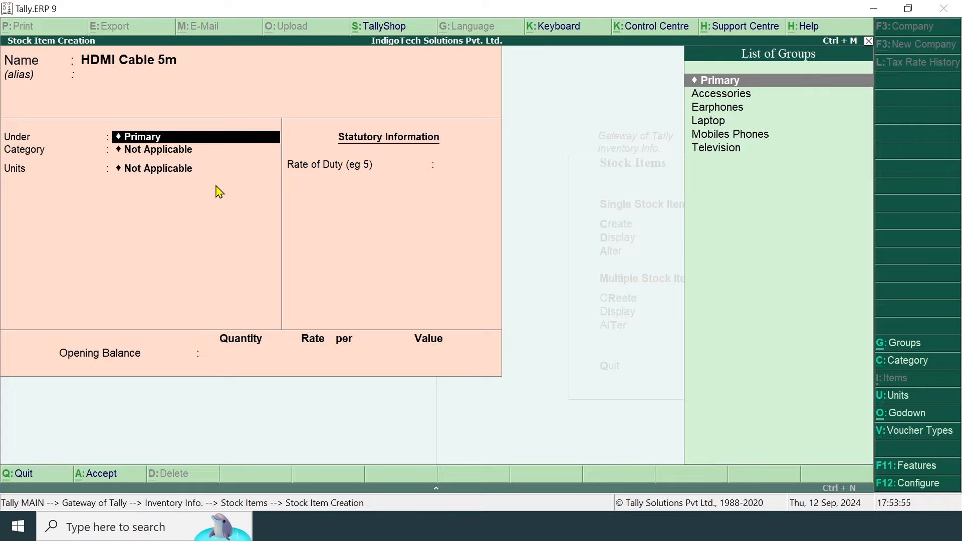
key(Escape)
key(Escape)
key(y)
key(Escape)
- Create a single stock group named Data Cable under Primary, without an alias and with item quantities added, and close the form
key(Up)
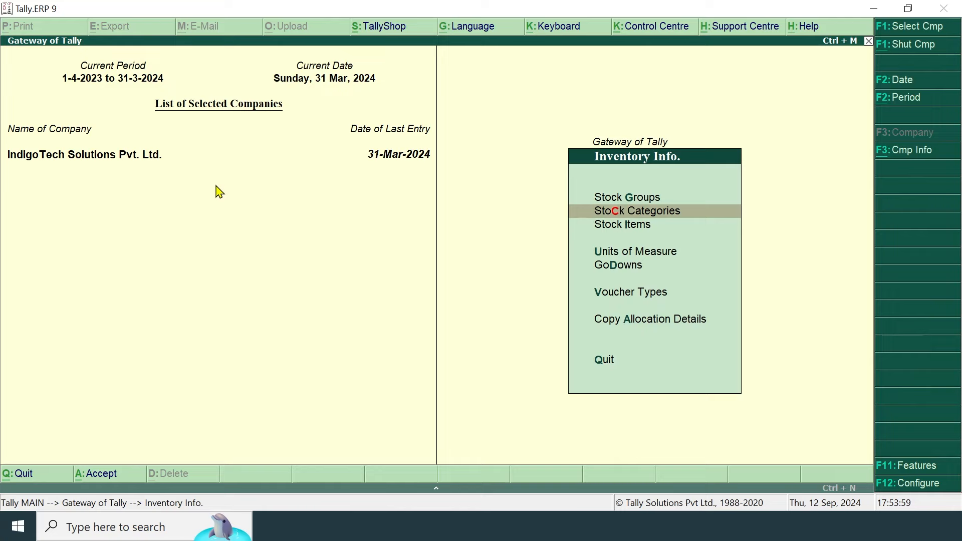
key(Up)
key(Up)
key(Down)
key(Return)
key(Down)
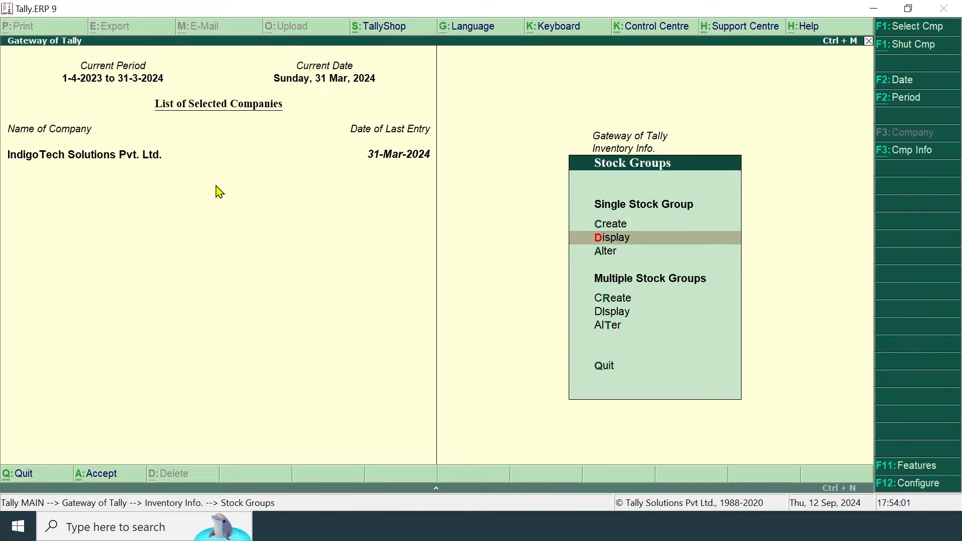
key(Up)
key(Return)
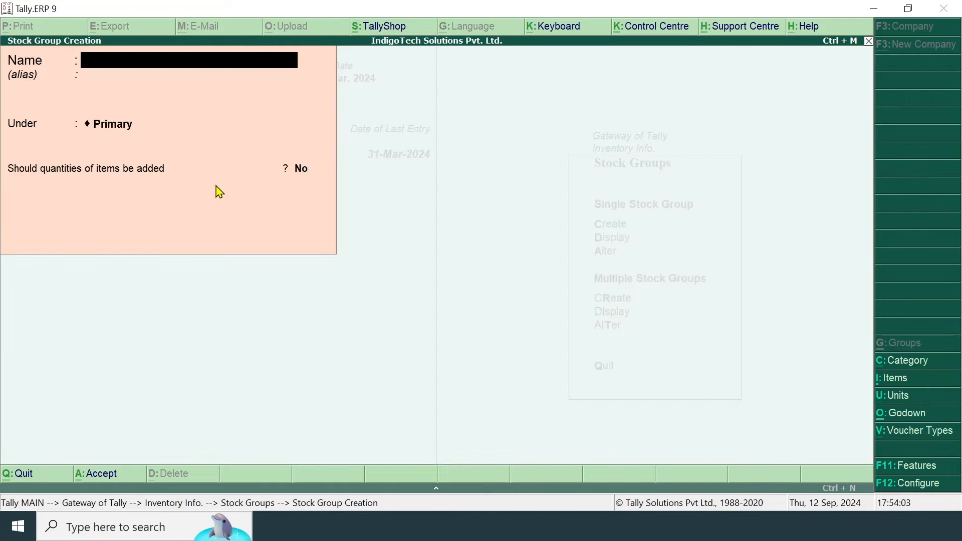
text(Data Cable)
key(Return)
key(Return)
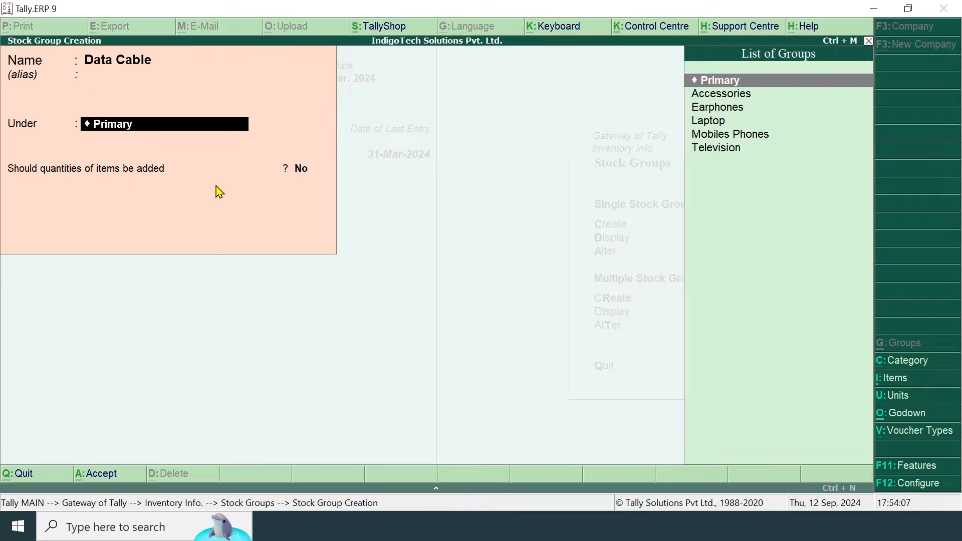
key(Return)
key(Return)
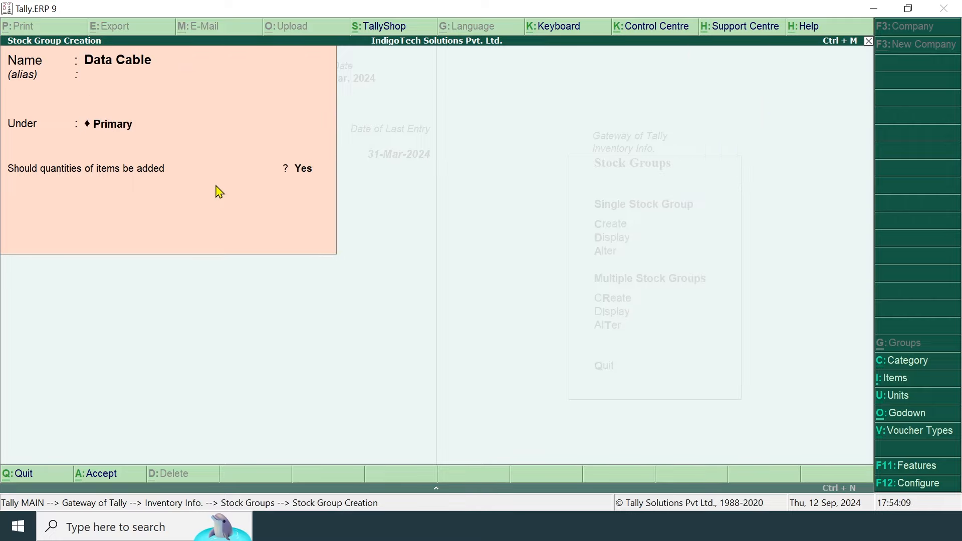
key(Return)
key(Escape)
key(y)
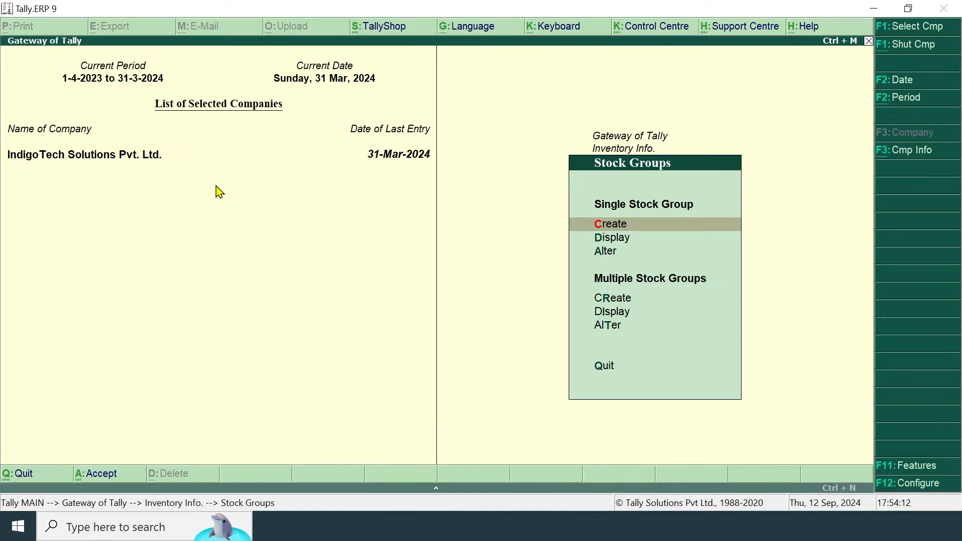
- Start a new single stock item named Data Cable, without an alias, under the Accessories group
key(Escape)
key(Down)
key(Down)
key(Return)
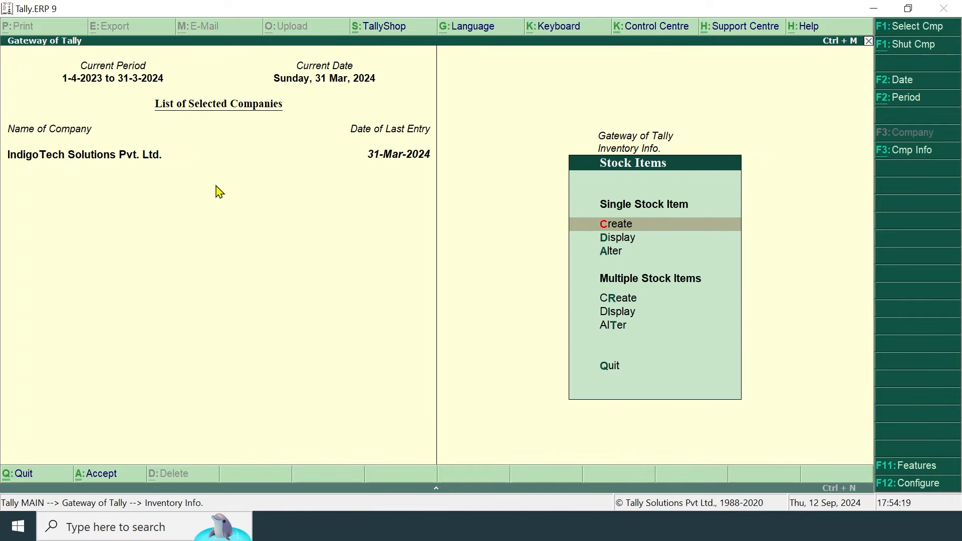
key(Return)
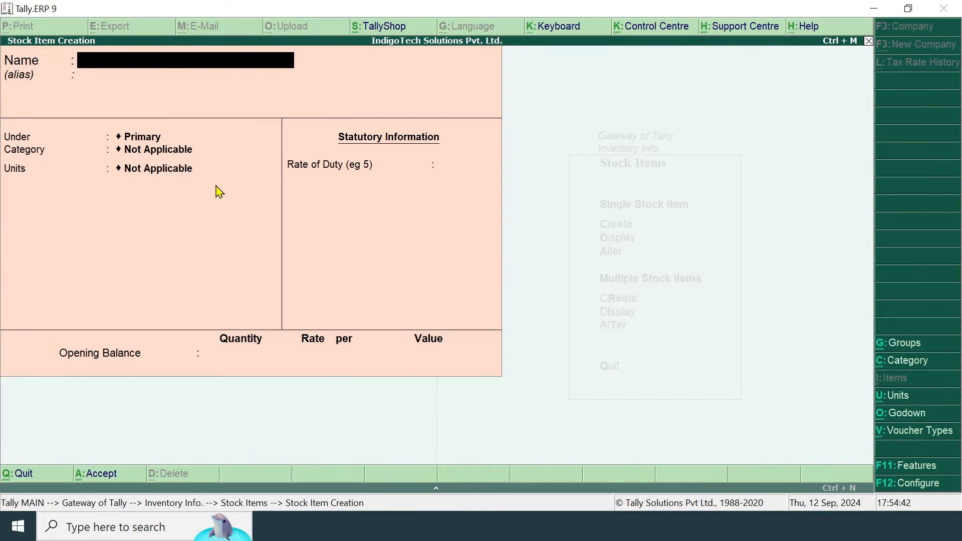
text(Data cable)
key(Return)
key(Return)
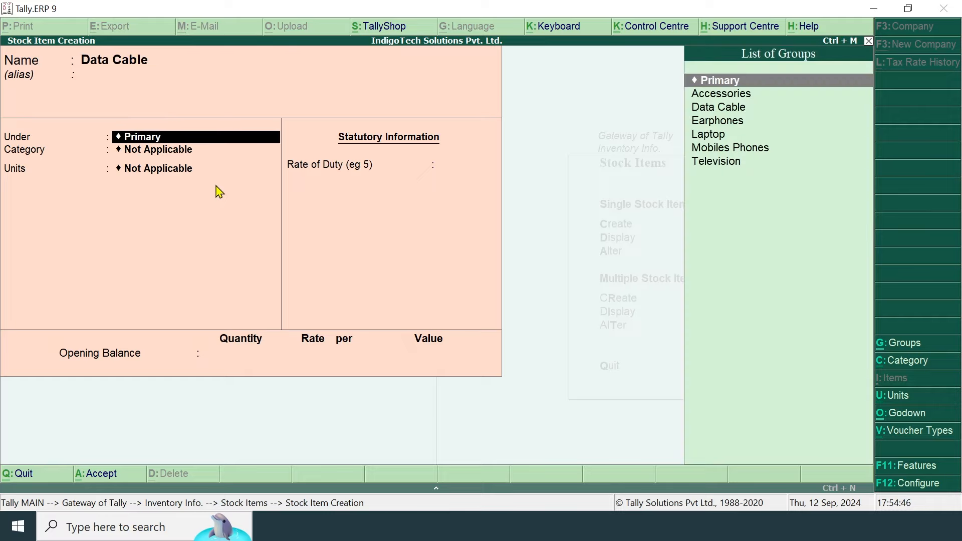
key(Down)
key(Return)
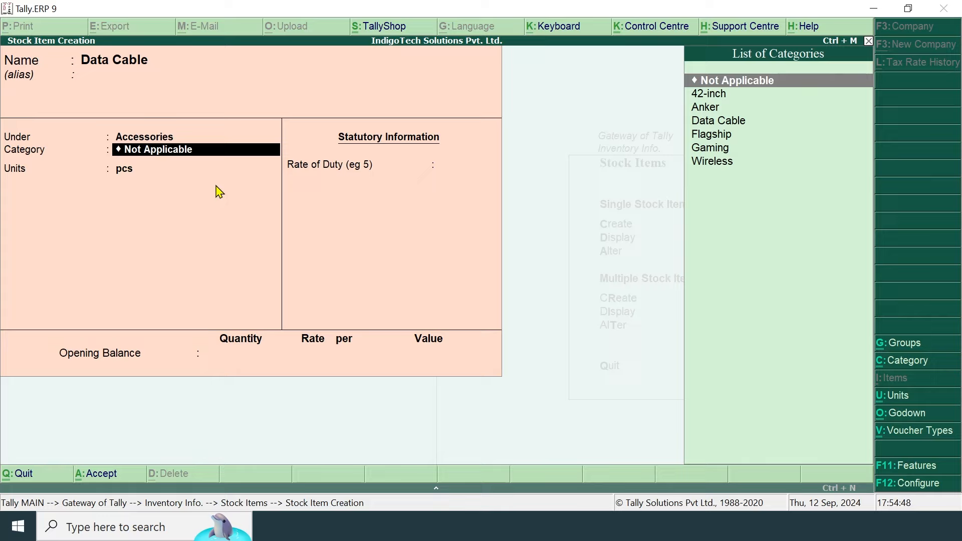
- Assign the stock item the Data Cable category and pcs as its unit, with a rate of duty of 0
key(Down)
key(Down)
key(Down)
key(Down)
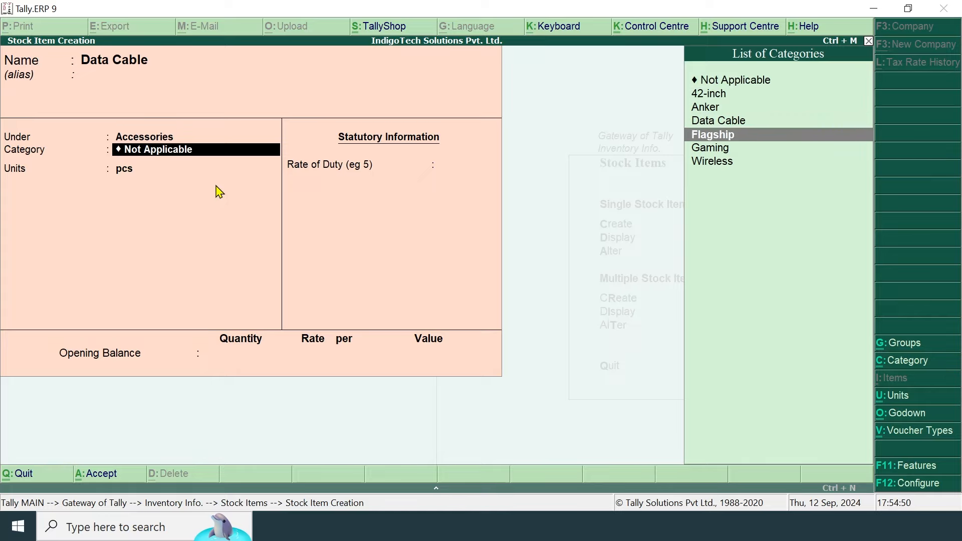
key(Up)
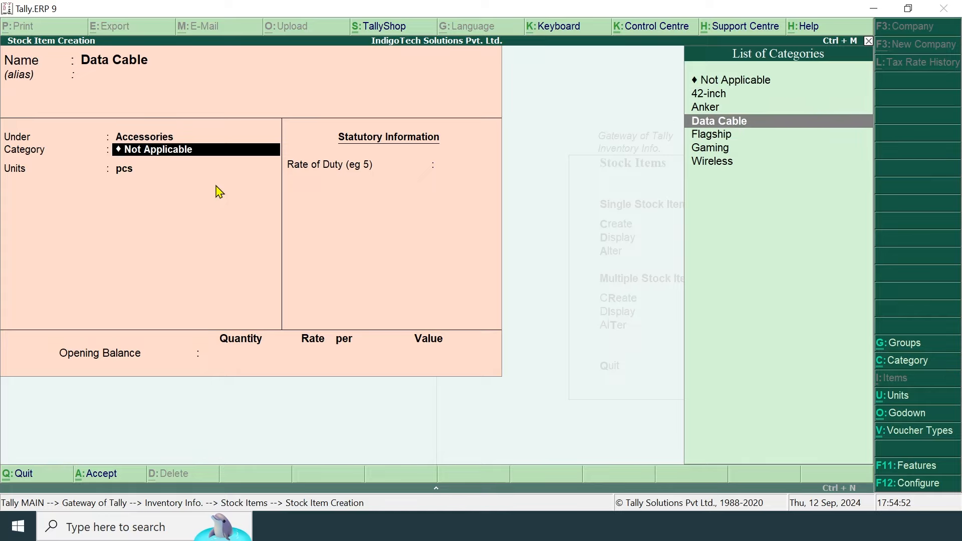
key(Return)
key(Return)
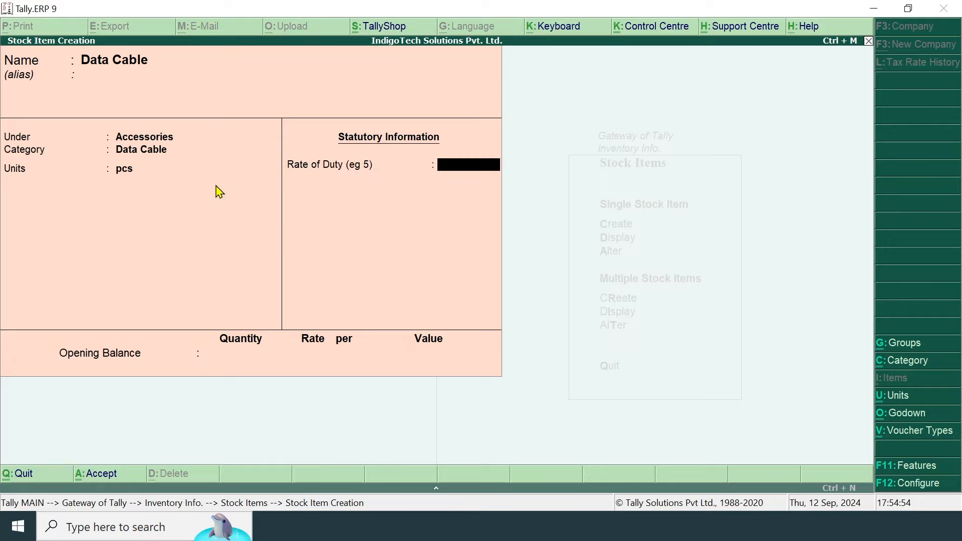
key(Return)
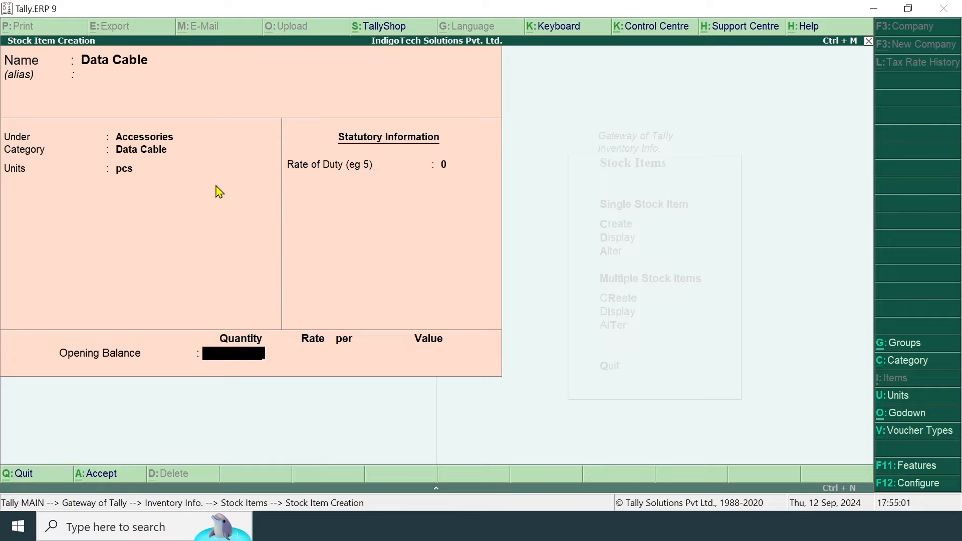
- Enter an opening quantity of 30 pcs for Data Cable and allocate all of it to the Warehouse godown
text(30)
key(Return)
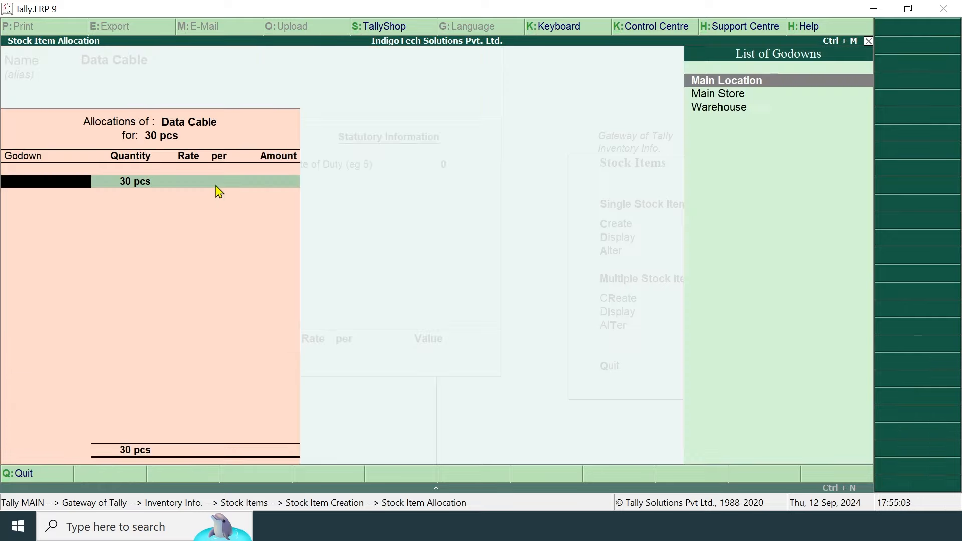
key(Down)
key(Down)
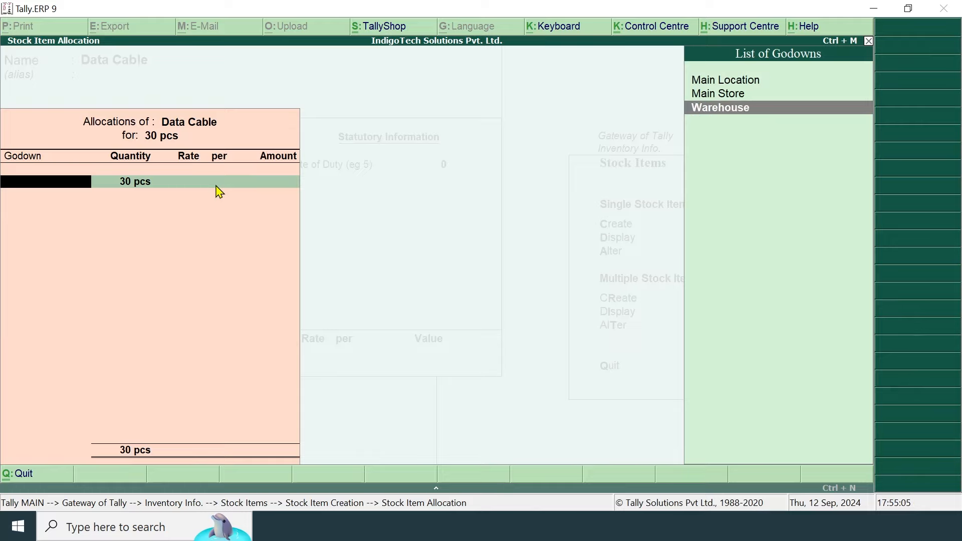
key(Return)
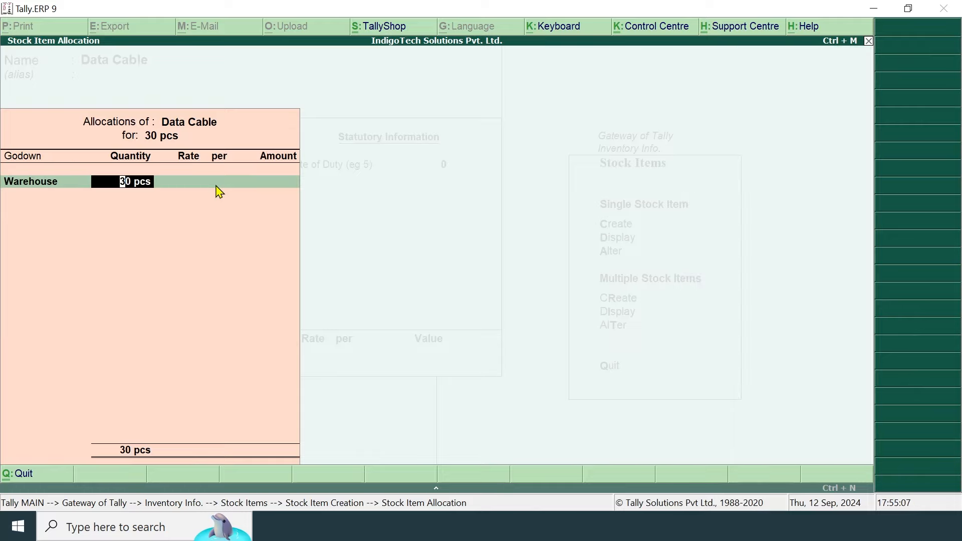
key(Return)
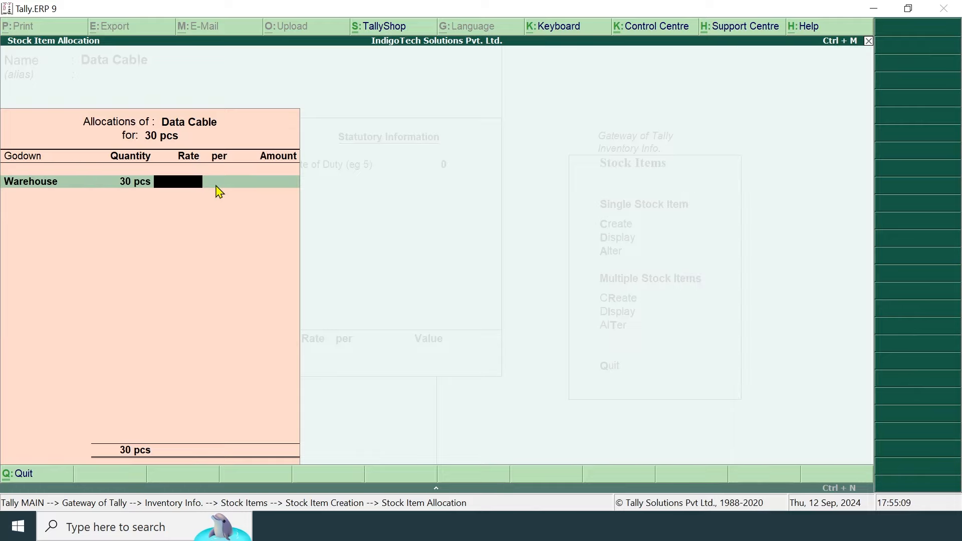
- Set the opening rate of Data Cable to 1,000 per pcs, save the stock item and close the creation form
text(1,000)
key(Return)
key(Return)
key(Return)
key(Return)
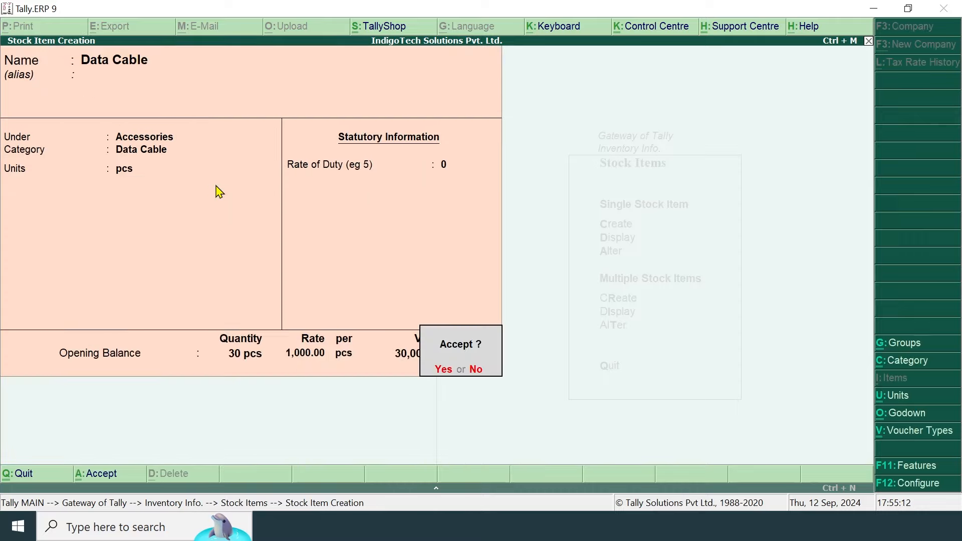
key(Return)
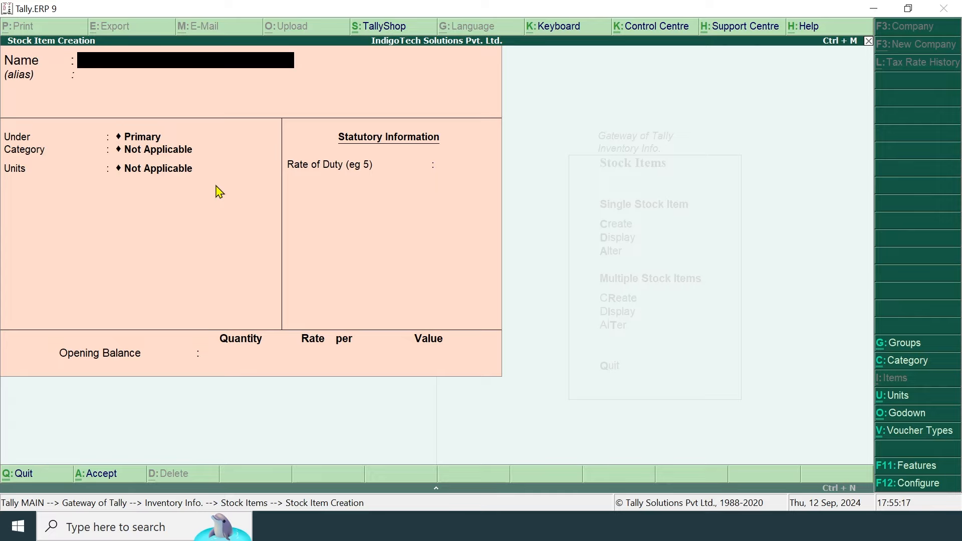
key(Escape)
key(Return)
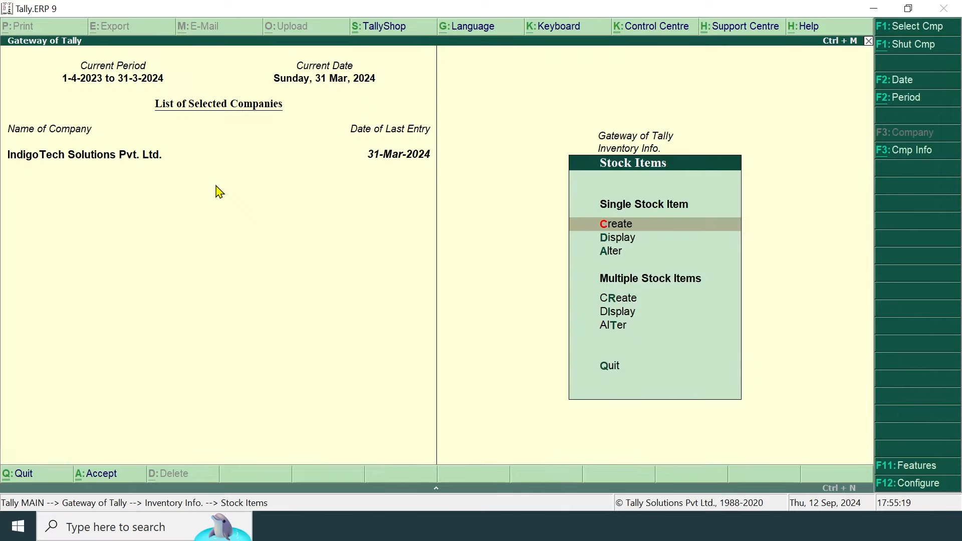
- Review the Stock Summary report for the closing quantity, rate and value of each stock group, and close it
key(Escape)
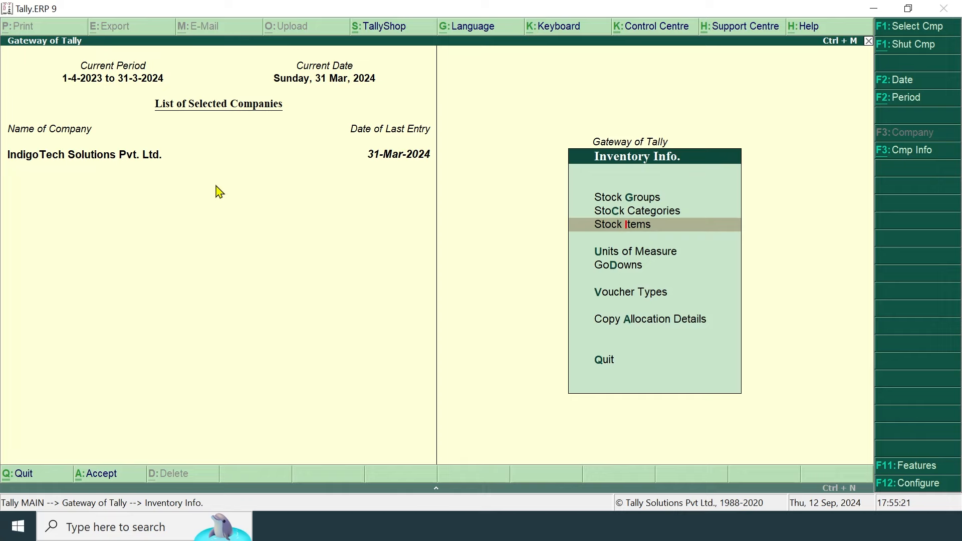
key(Escape)
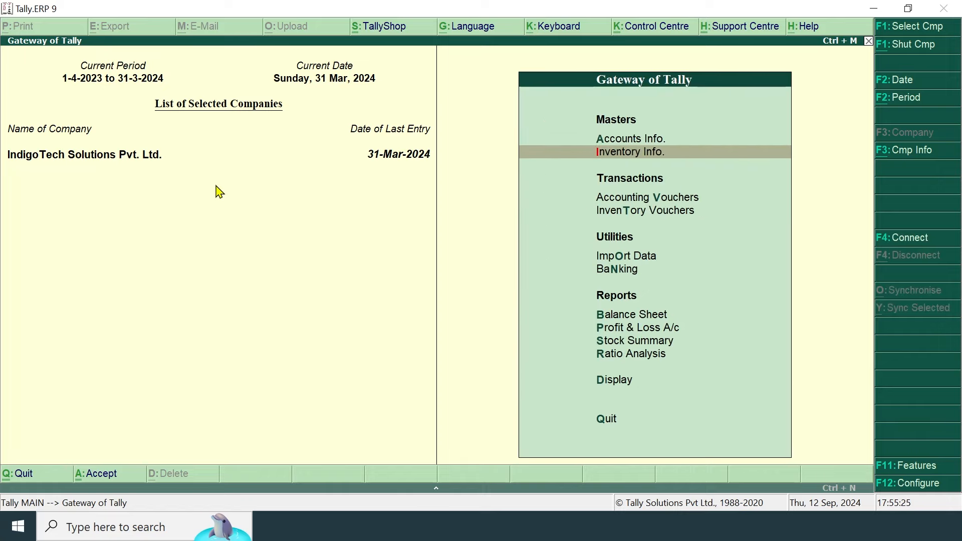
key(Down)
key(Down)
key(Down)
key(Down)
key(Down)
key(Down)
key(Down)
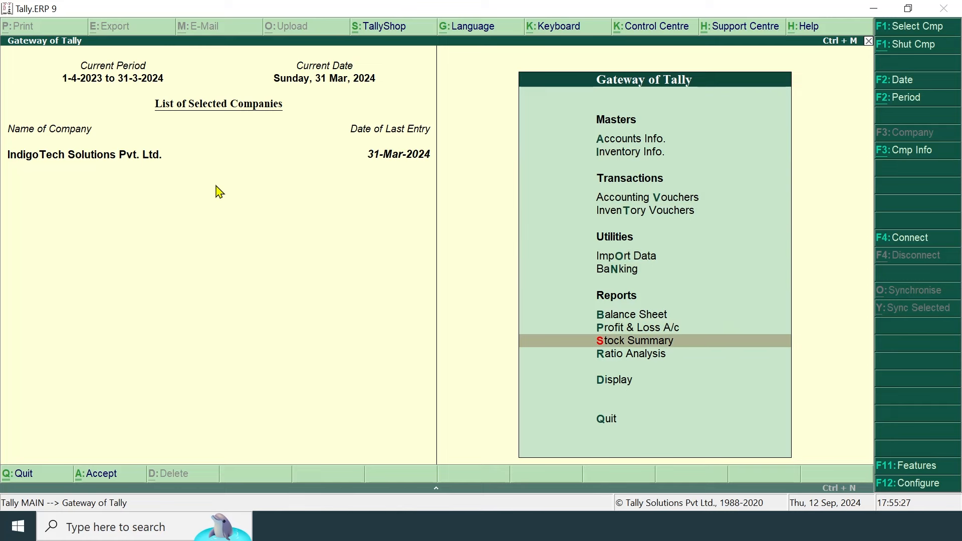
key(Return)
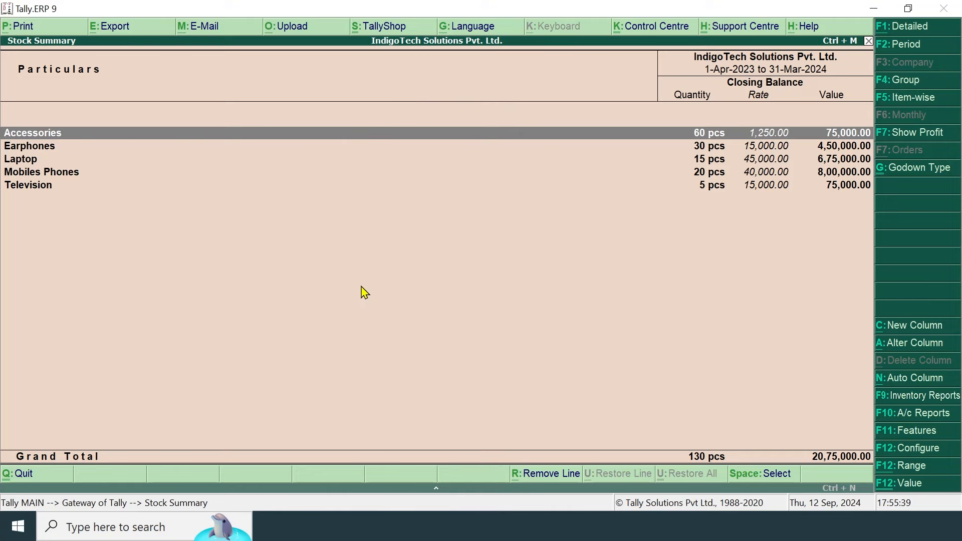
key(Escape)
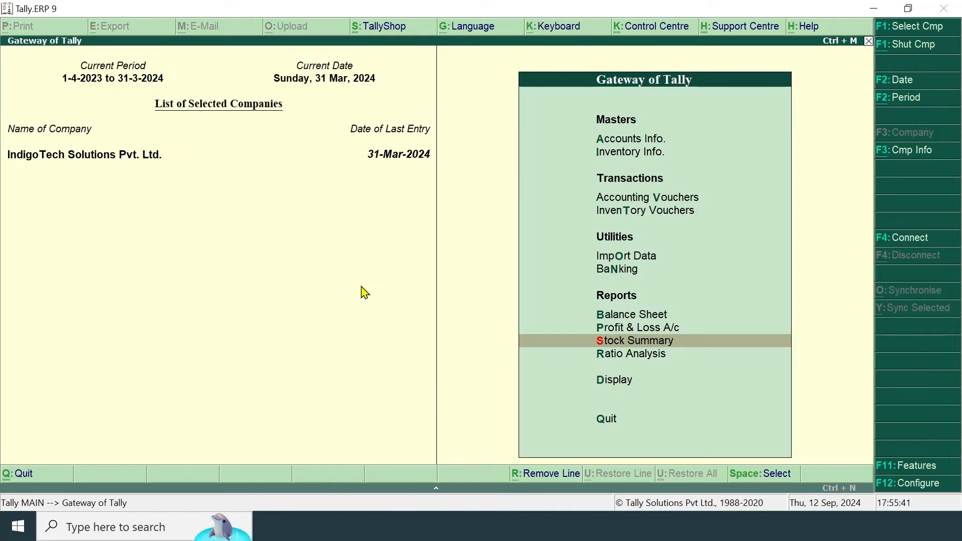
key(Up)
key(Up)
key(Up)
key(Up)
key(Up)
key(Up)
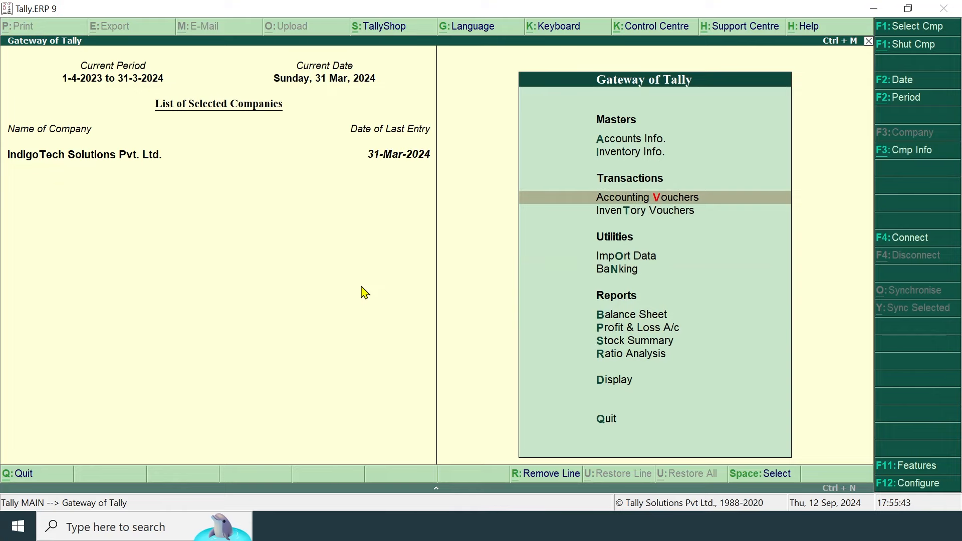
key(Return)
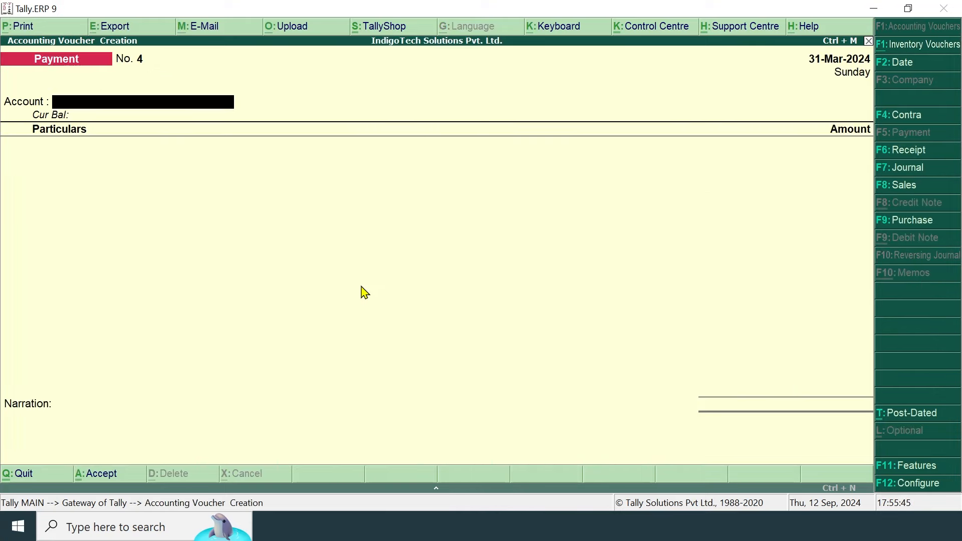
text(Ca)
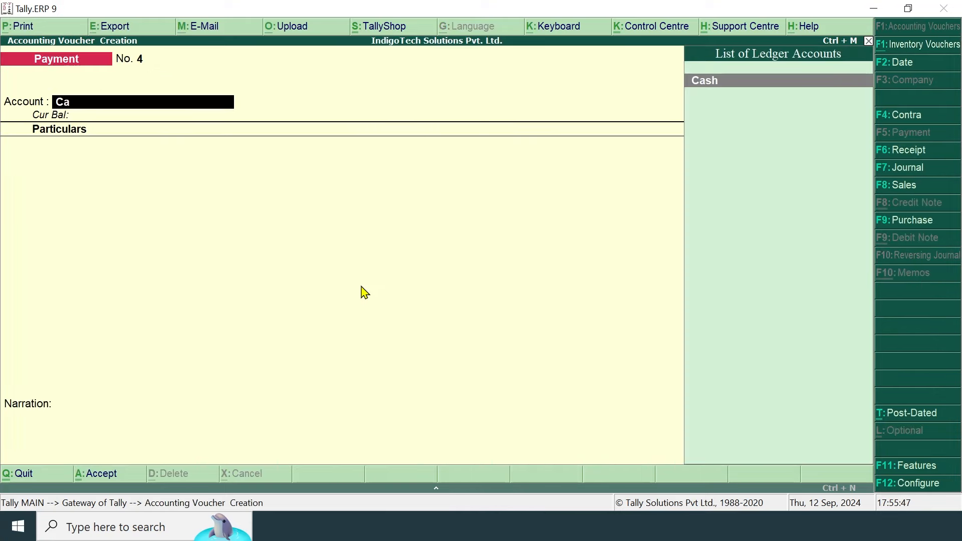
key(Return)
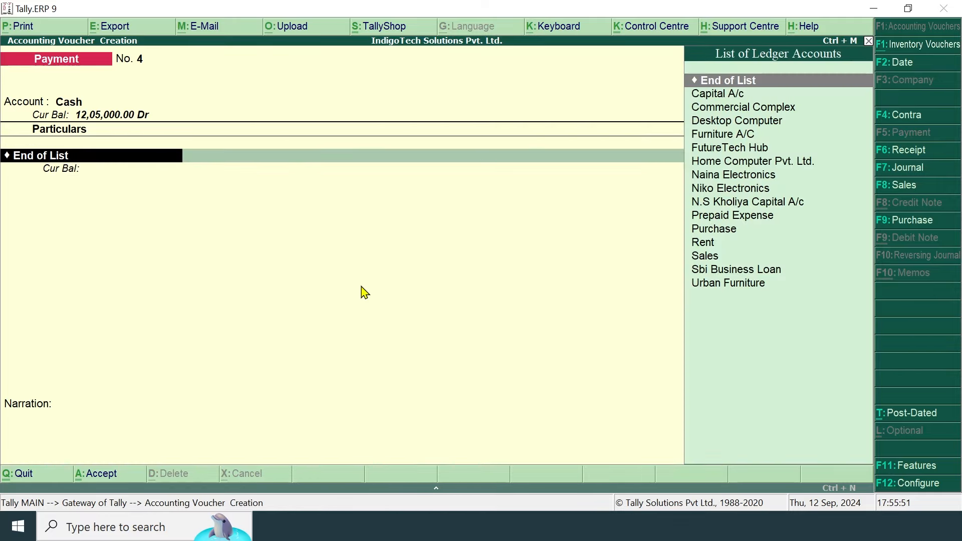
key(Escape)
key(y)
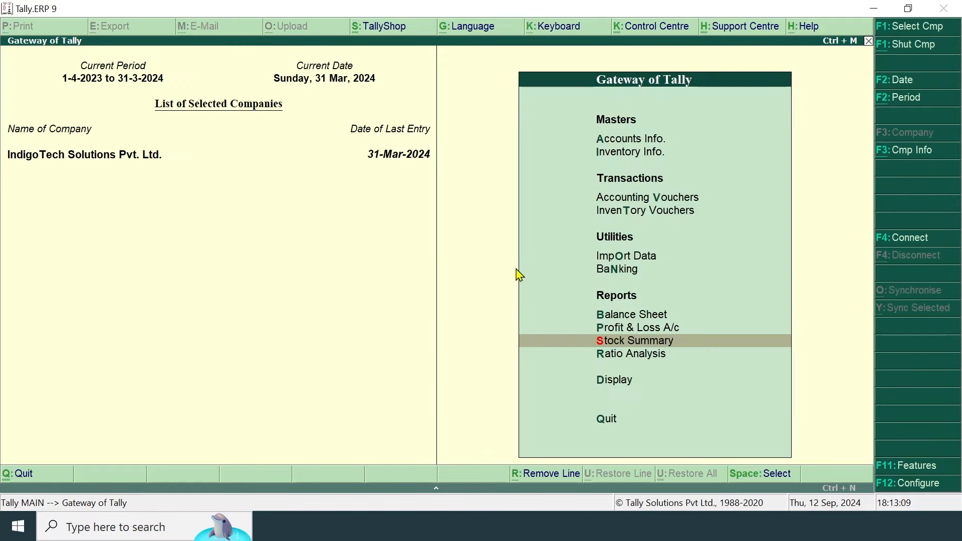
- Start a sales voucher with reference number 0001 and Cash as the party account
key(Up)
key(Up)
key(Up)
key(Up)
key(Up)
key(Up)
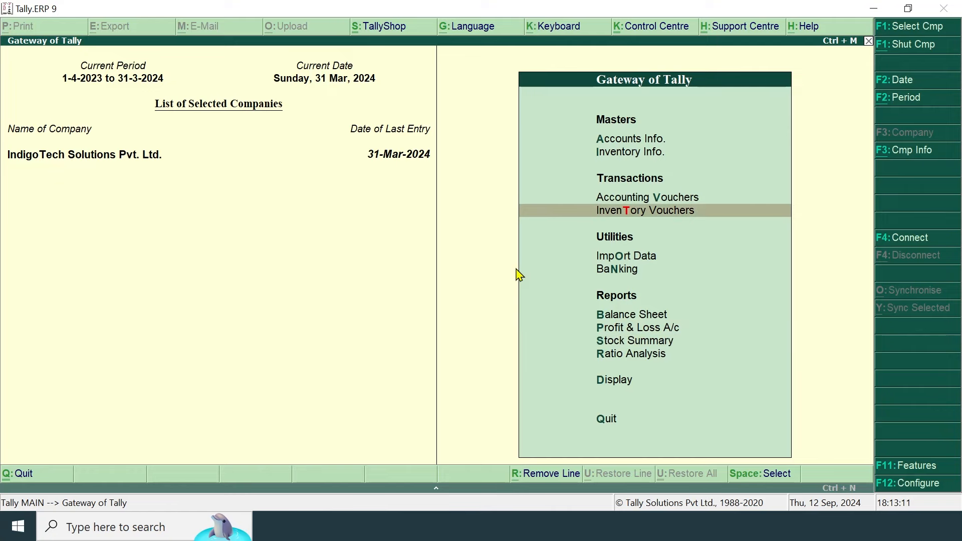
key(Return)
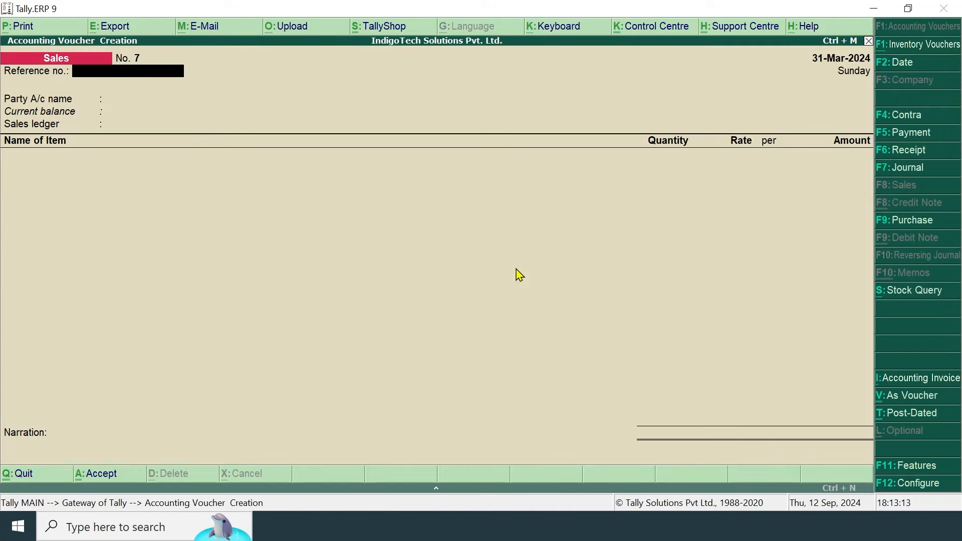
text(0001)
key(Return)
key(Return)
key(Return)
key(Return)
key(Return)
key(Return)
key(Return)
key(Return)
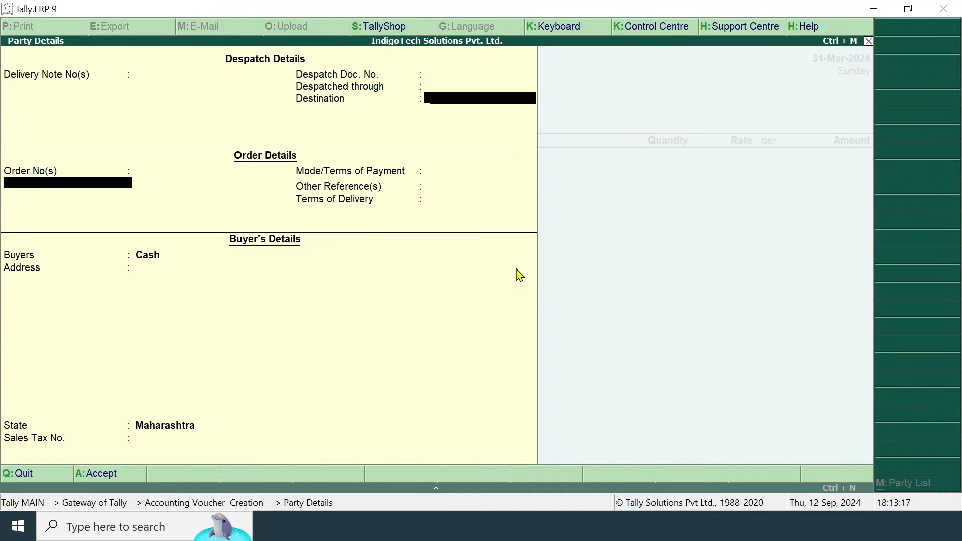
- Leave the voucher's remaining despatch, order and buyer's details blank and choose Sales as the sales ledger
key(Return)
key(Return)
key(Return)
key(Return)
key(Return)
key(Return)
key(Return)
key(Return)
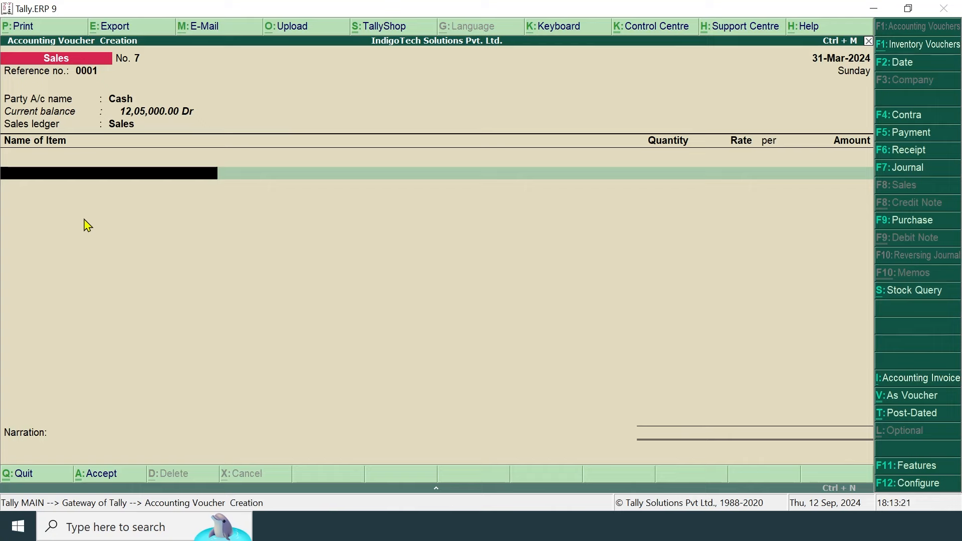
- Check the stock items offered for the sales voucher's first line, and discard the voucher without choosing one
text(C)
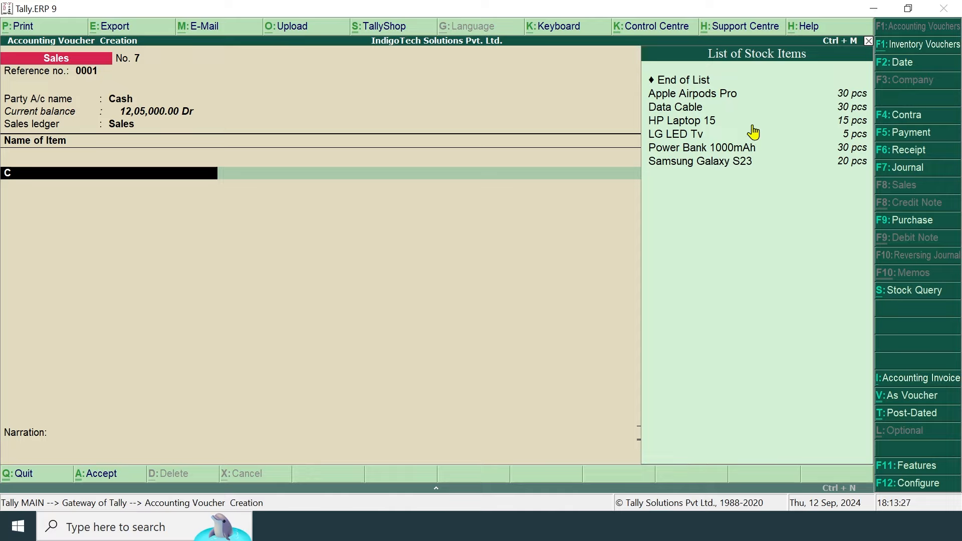
key(Down)
key(Down)
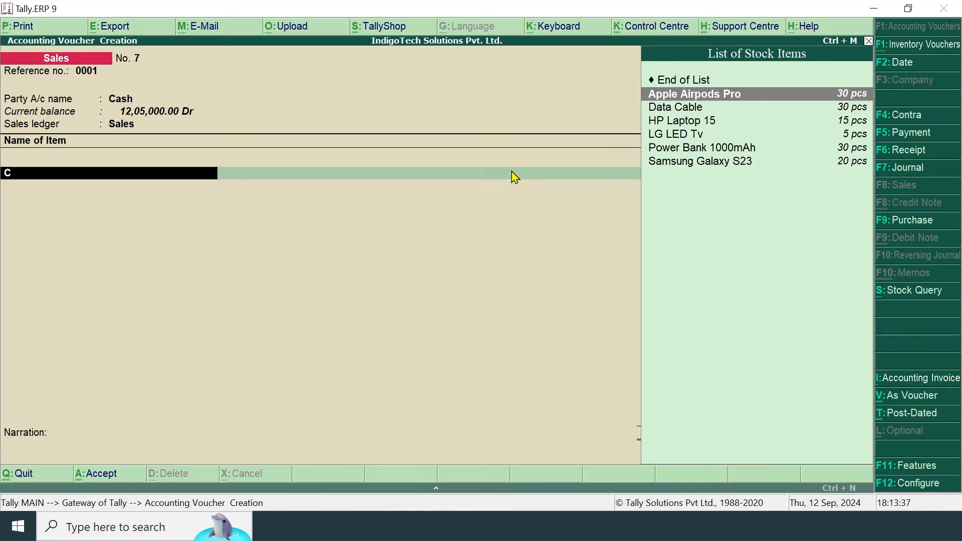
key(BackSpace)
key(Escape)
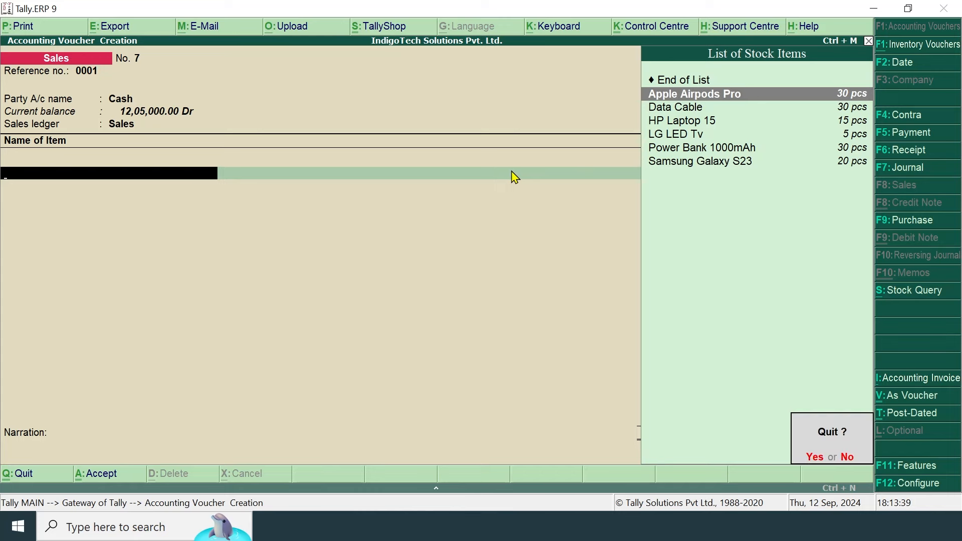
key(Return)
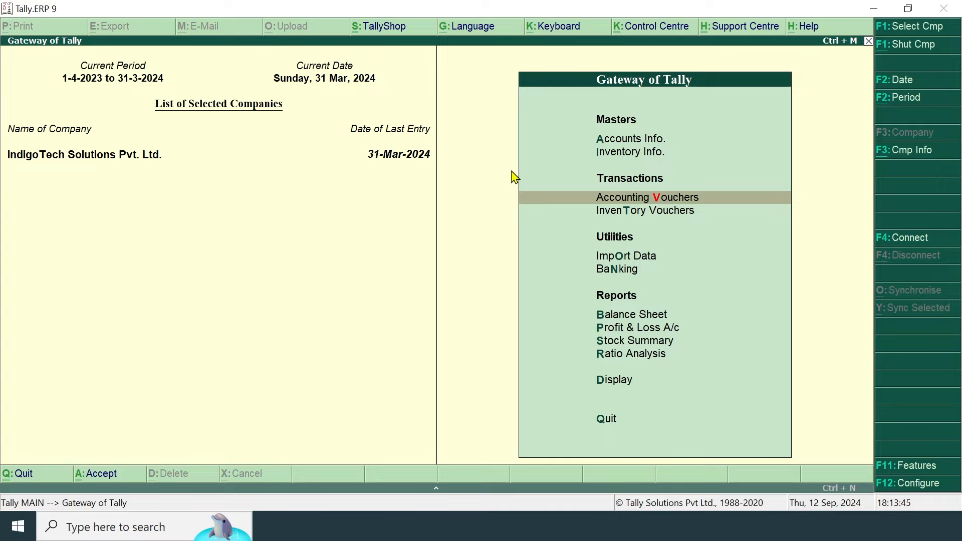
- Open the company's inventory masters
key(Up)
key(Return)
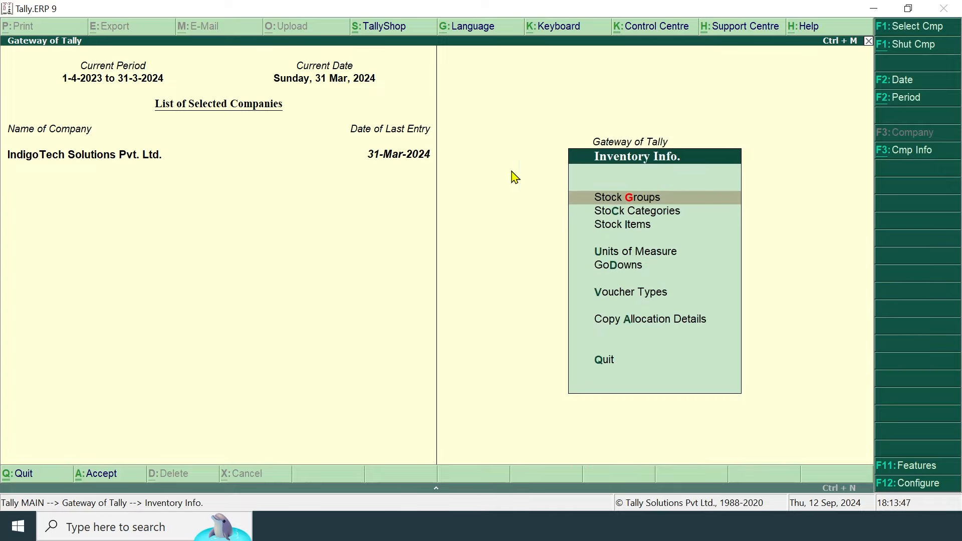